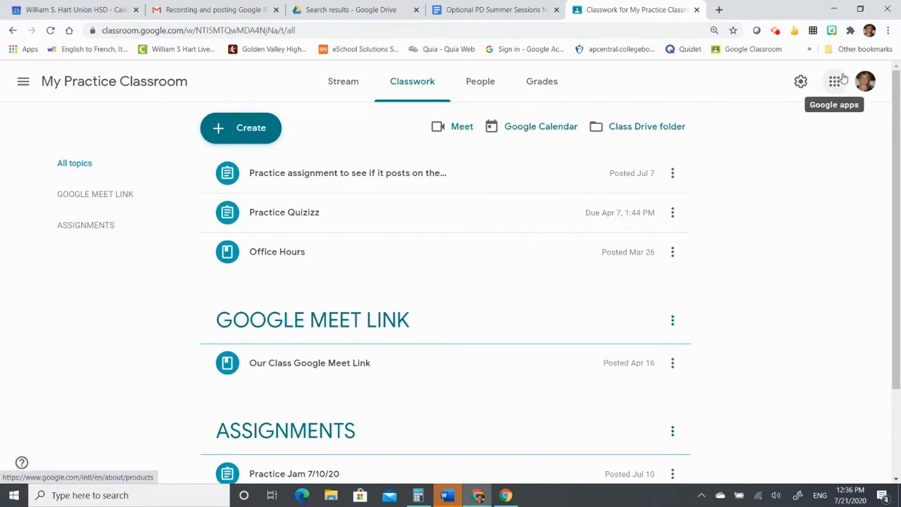
- Move the Jamboard tile up to row two of the Google apps grid and launch Jamboard
{"action": "left_click", "coordinate": [834, 84]}
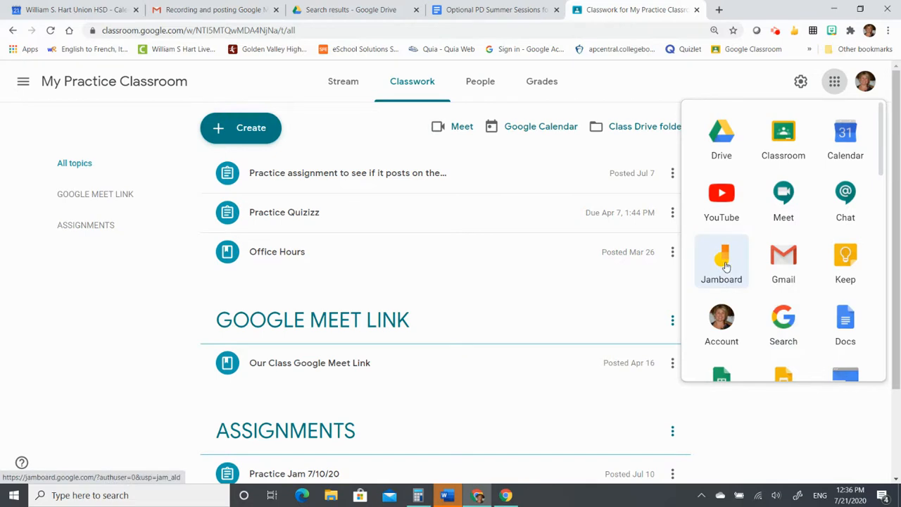
{"action": "left_click_drag", "start_coordinate": [726, 266], "coordinate": [725, 197]}
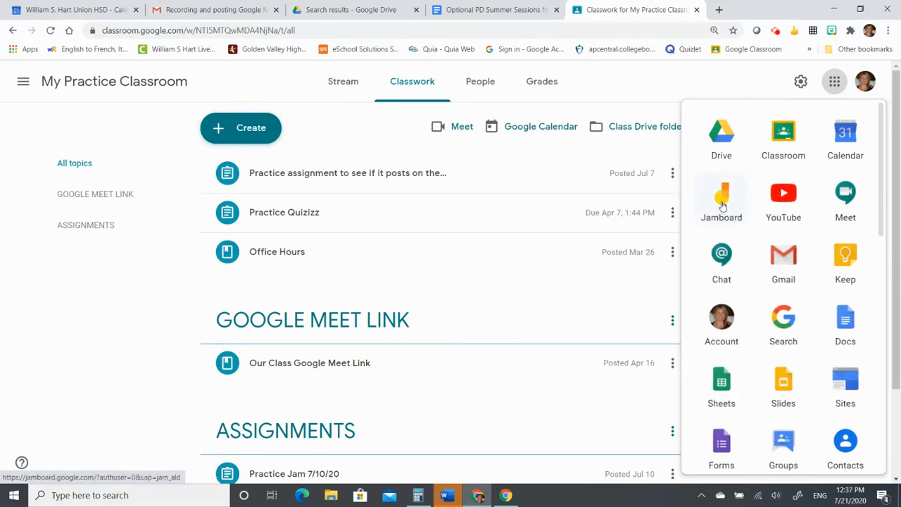
{"action": "left_click", "coordinate": [724, 198]}
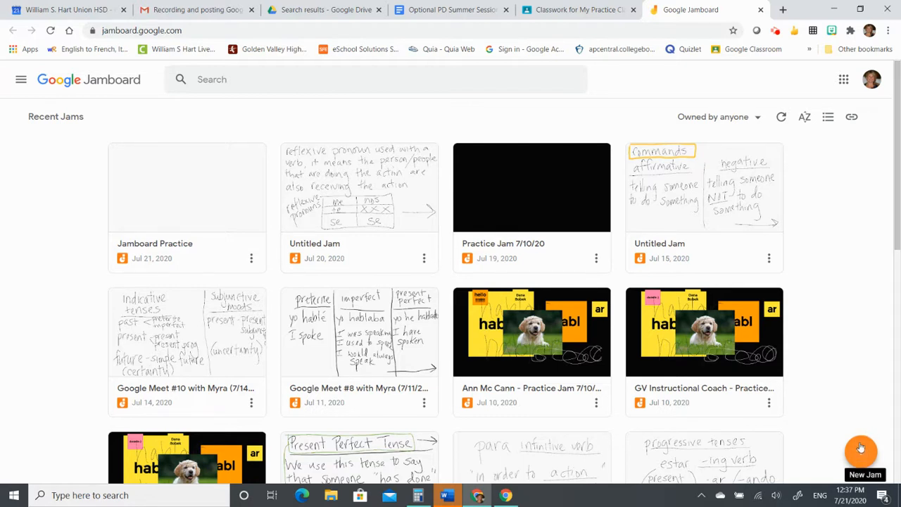
- Open the 'Jamboard Practice' jam from Recent Jams
{"action": "left_click", "coordinate": [186, 209]}
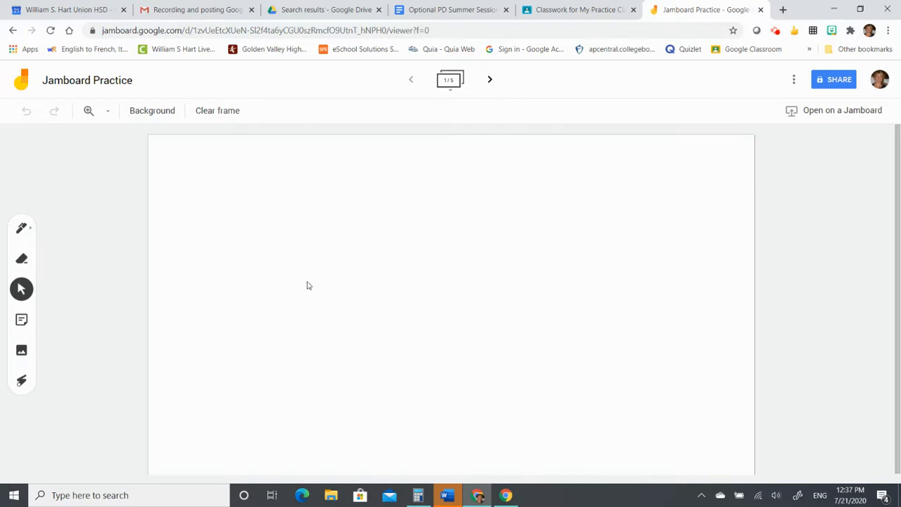
{"action": "left_click", "coordinate": [146, 115]}
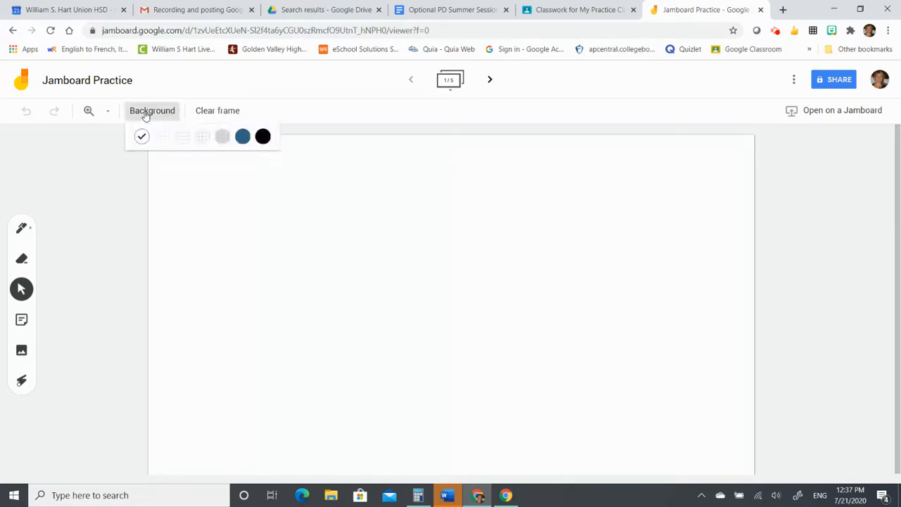
{"action": "left_click", "coordinate": [159, 146]}
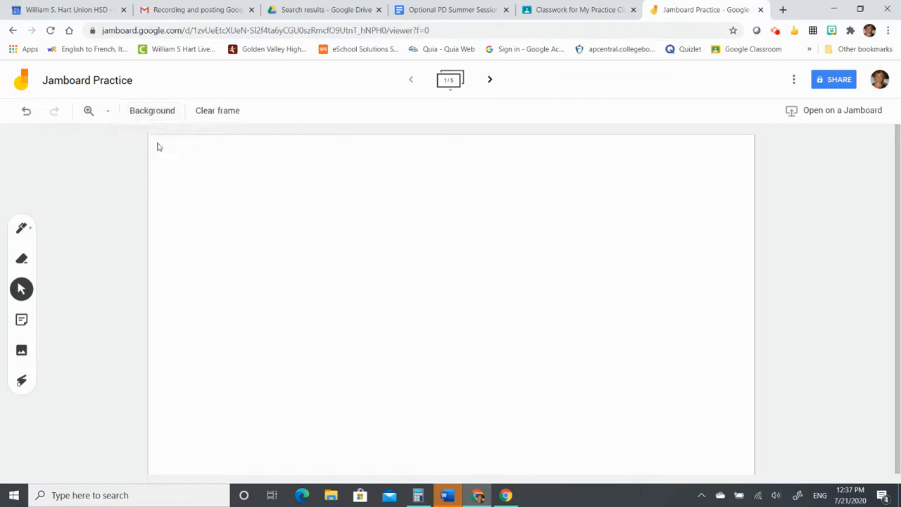
{"action": "left_click", "coordinate": [155, 114]}
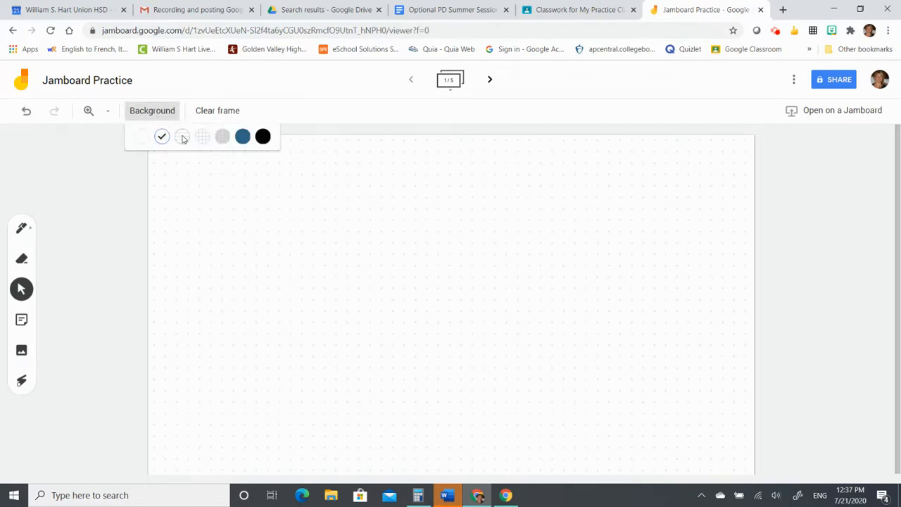
{"action": "left_click", "coordinate": [182, 137]}
{"action": "left_click", "coordinate": [162, 114]}
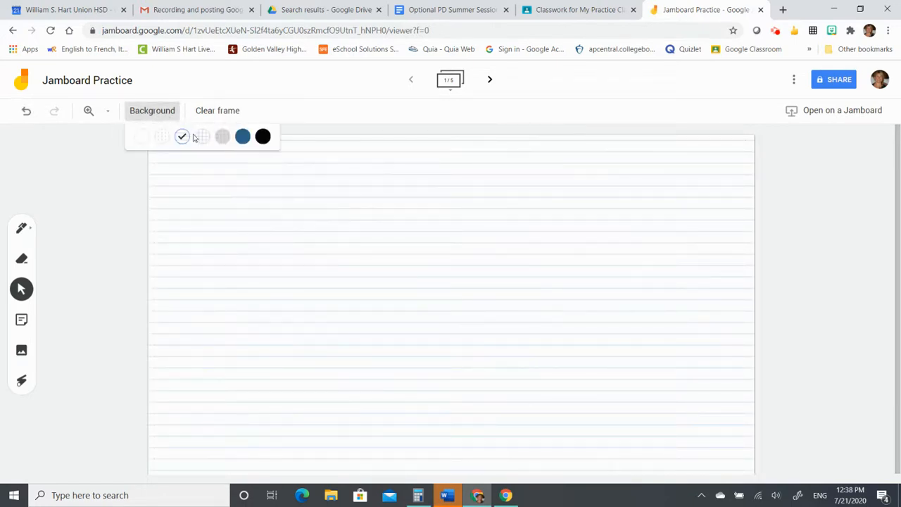
{"action": "left_click", "coordinate": [203, 138]}
{"action": "left_click", "coordinate": [167, 120]}
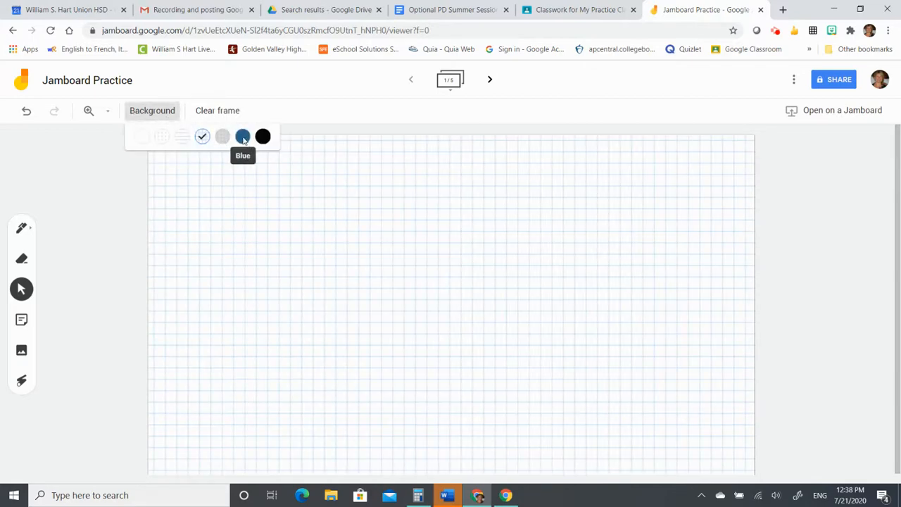
{"action": "left_click", "coordinate": [242, 137]}
{"action": "left_click", "coordinate": [152, 110]}
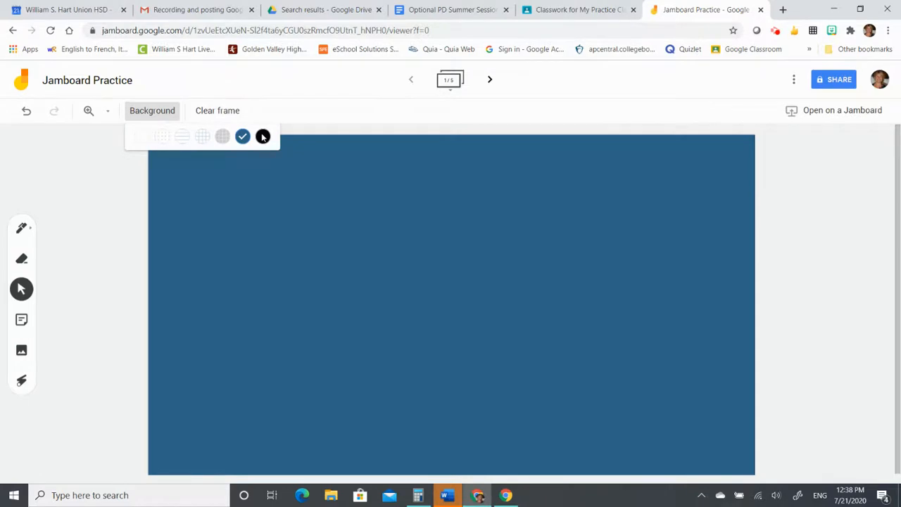
{"action": "left_click", "coordinate": [262, 137]}
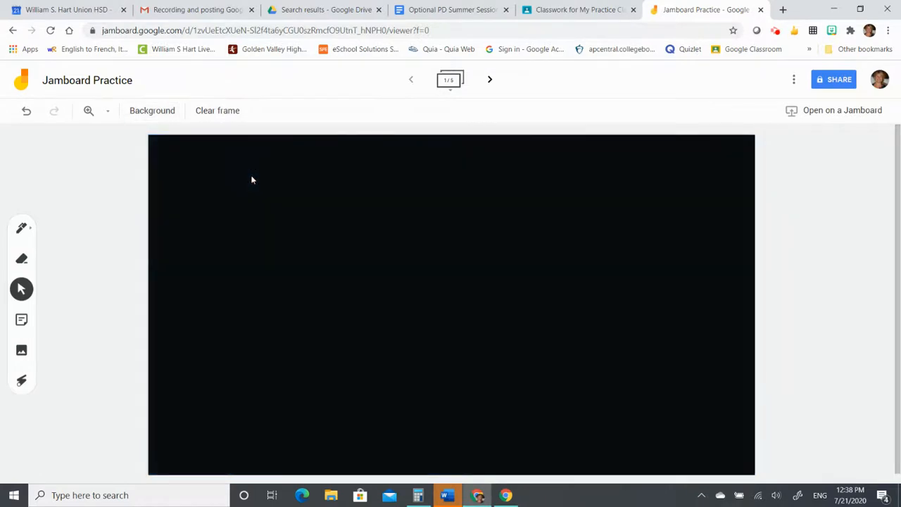
{"action": "left_click", "coordinate": [165, 112]}
{"action": "left_click", "coordinate": [142, 137]}
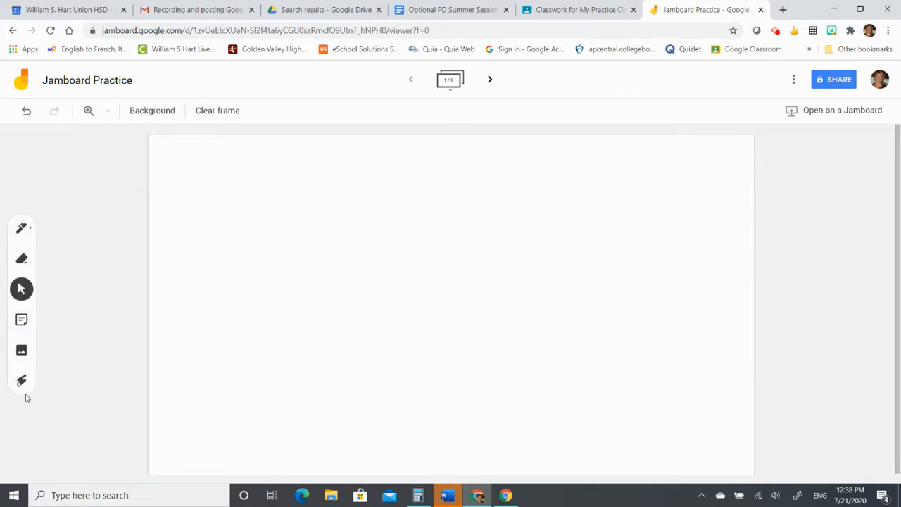
- Draw two thin wavy pen lines across the top of the frame
{"action": "left_click", "coordinate": [22, 231]}
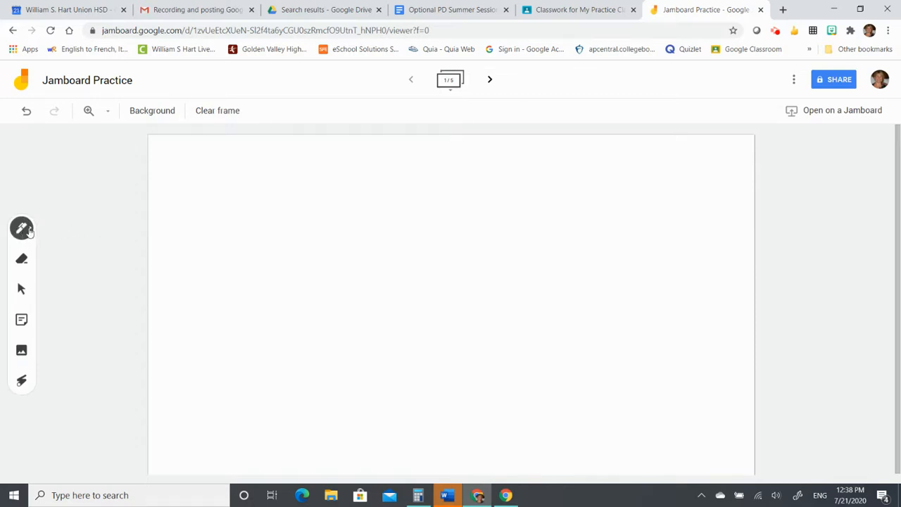
{"action": "left_click", "coordinate": [22, 229]}
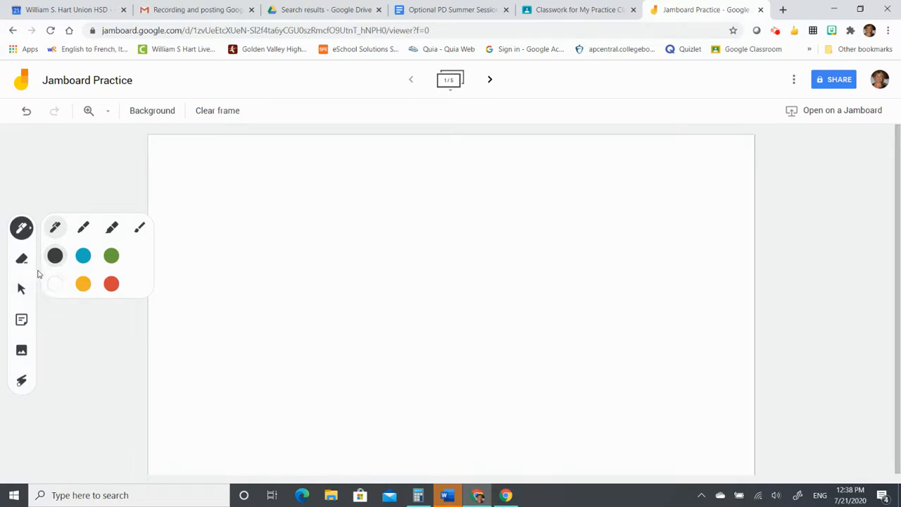
{"action": "mouse_move", "coordinate": [181, 185]}
{"action": "left_mouse_down"}
{"action": "mouse_move", "coordinate": [256, 206]}
{"action": "mouse_move", "coordinate": [495, 186]}
{"action": "mouse_move", "coordinate": [604, 238]}
{"action": "mouse_move", "coordinate": [723, 178]}
{"action": "left_mouse_up"}
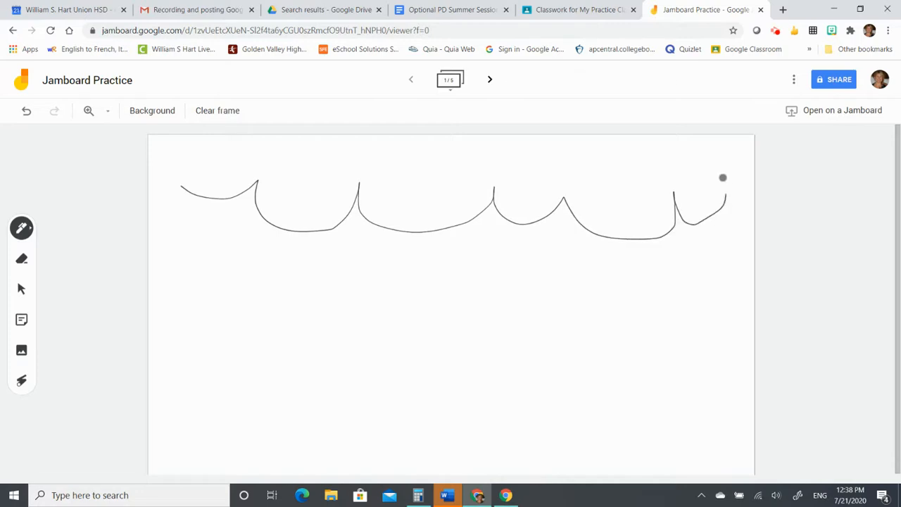
{"action": "mouse_move", "coordinate": [205, 259]}
{"action": "left_mouse_down"}
{"action": "mouse_move", "coordinate": [338, 289]}
{"action": "mouse_move", "coordinate": [588, 306]}
{"action": "mouse_move", "coordinate": [611, 253]}
{"action": "left_mouse_up"}
- Switch to the thick marker and draw a grey wave below the lines
{"action": "left_click", "coordinate": [16, 235]}
{"action": "left_click", "coordinate": [107, 235]}
{"action": "mouse_move", "coordinate": [159, 325]}
{"action": "left_mouse_down"}
{"action": "mouse_move", "coordinate": [410, 360]}
{"action": "mouse_move", "coordinate": [595, 372]}
{"action": "left_mouse_up"}
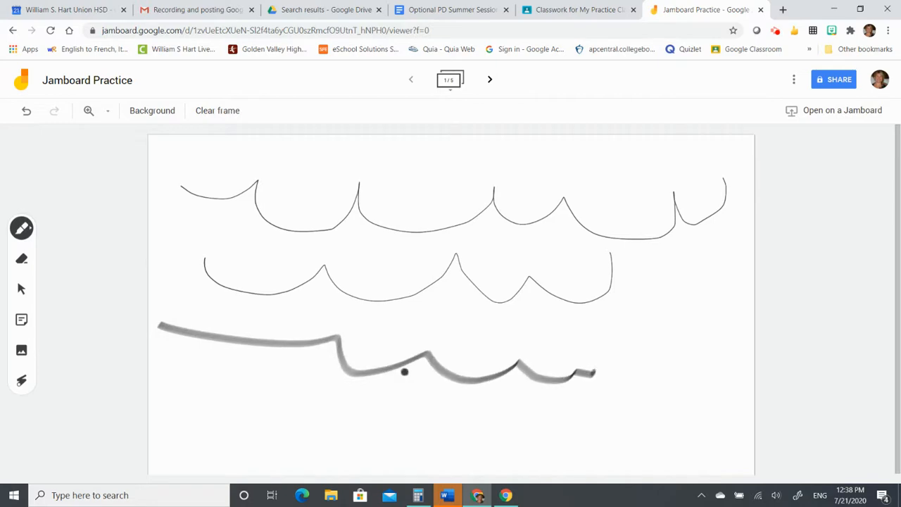
- Erase the leftmost curve of the top wavy line, then return to the Select tool
{"action": "left_click", "coordinate": [22, 260]}
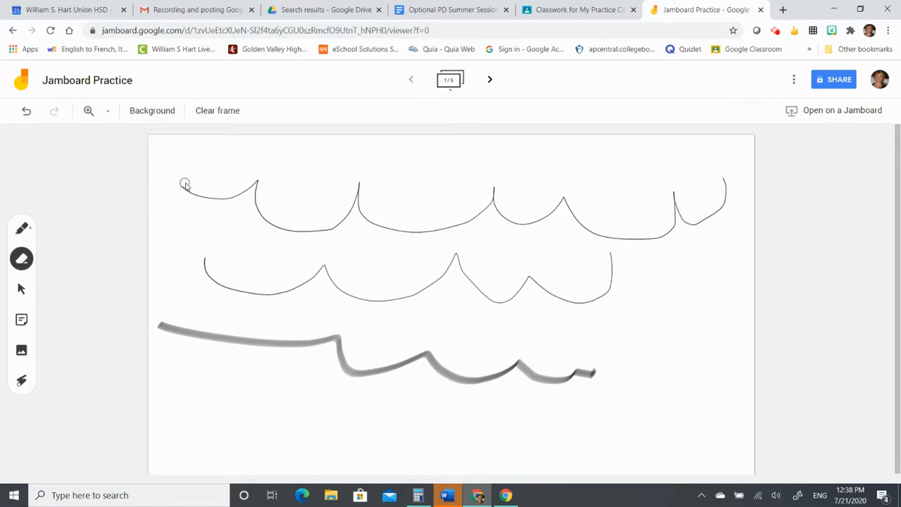
{"action": "mouse_move", "coordinate": [181, 185]}
{"action": "left_mouse_down"}
{"action": "mouse_move", "coordinate": [214, 204]}
{"action": "mouse_move", "coordinate": [250, 202]}
{"action": "mouse_move", "coordinate": [260, 181]}
{"action": "mouse_move", "coordinate": [218, 202]}
{"action": "left_mouse_up"}
{"action": "left_click", "coordinate": [22, 290]}
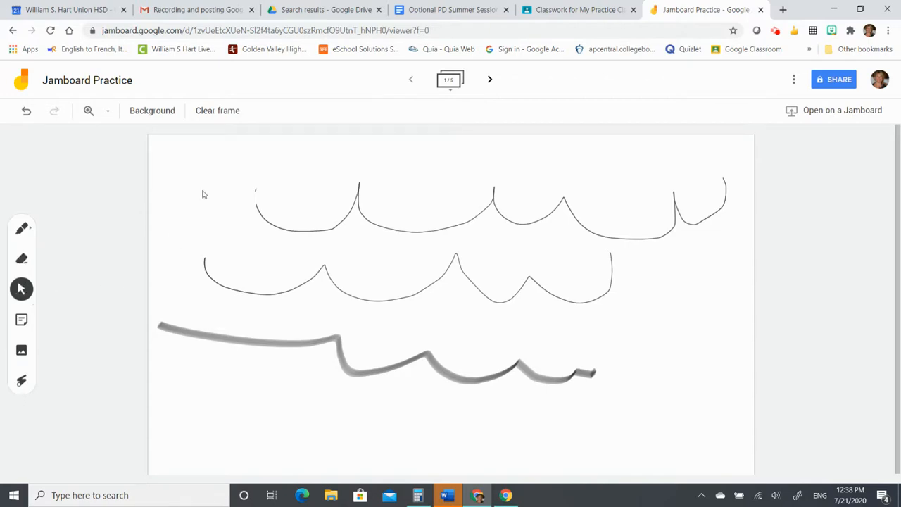
- Add a sticky note with no background colour reading 'Hello' above the top line
{"action": "left_click", "coordinate": [21, 322]}
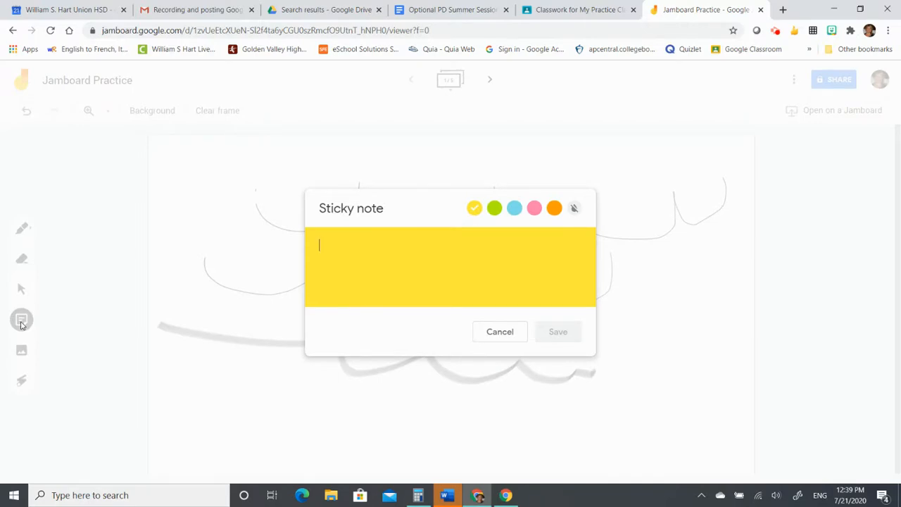
{"action": "left_click", "coordinate": [494, 209]}
{"action": "left_click", "coordinate": [514, 208]}
{"action": "left_click", "coordinate": [554, 208]}
{"action": "left_click", "coordinate": [575, 209]}
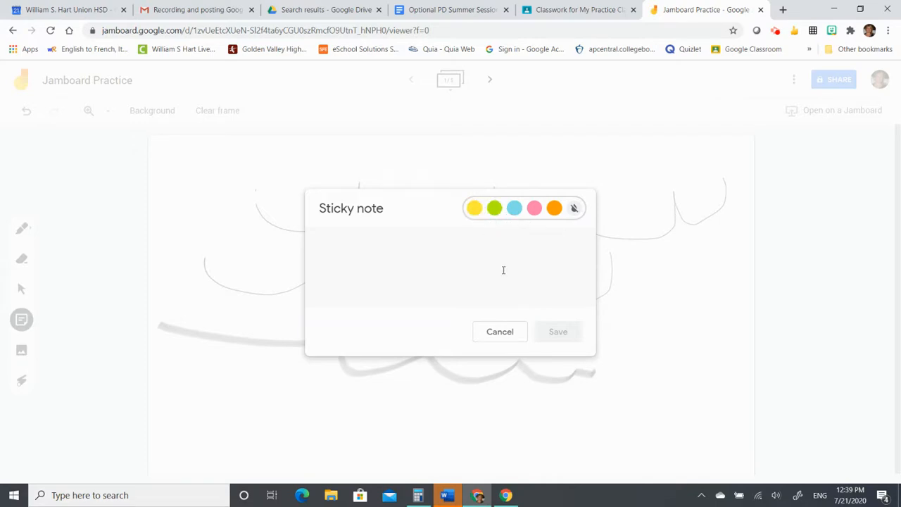
{"action": "left_click", "coordinate": [461, 263]}
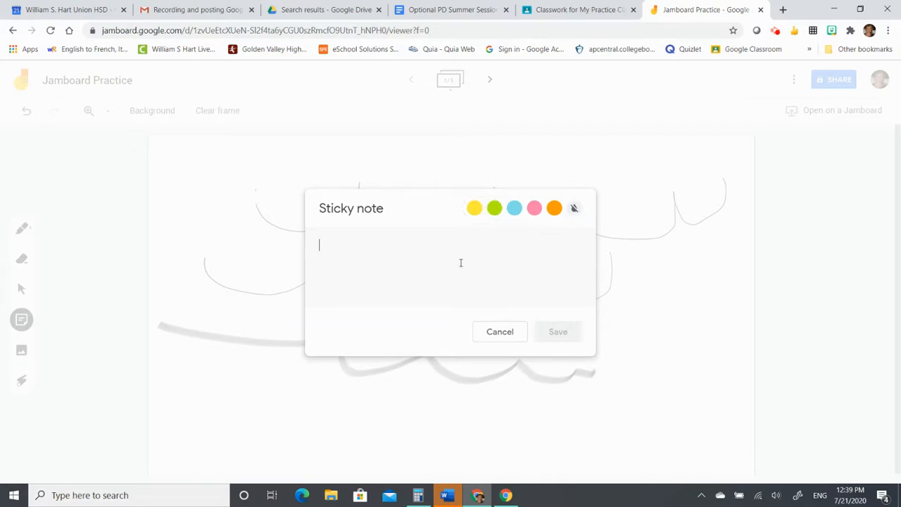
{"action": "type", "text": "Hello"}
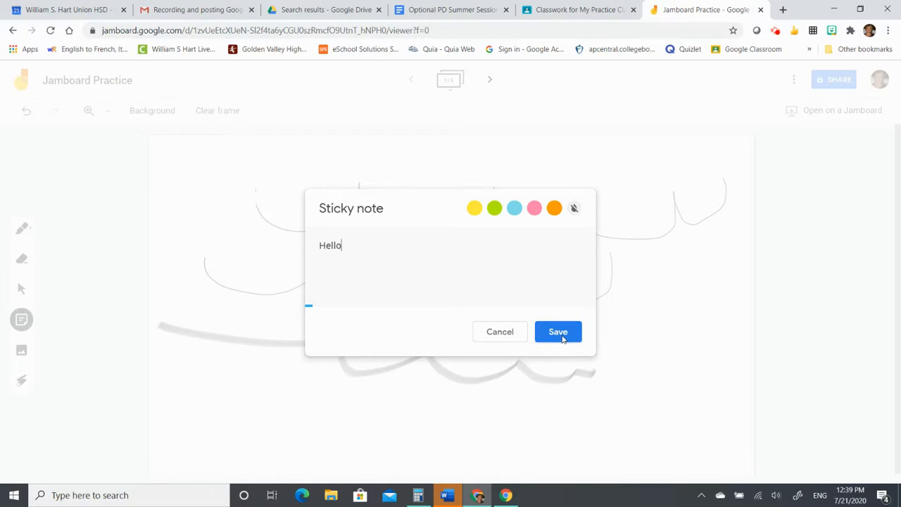
{"action": "left_click", "coordinate": [559, 331]}
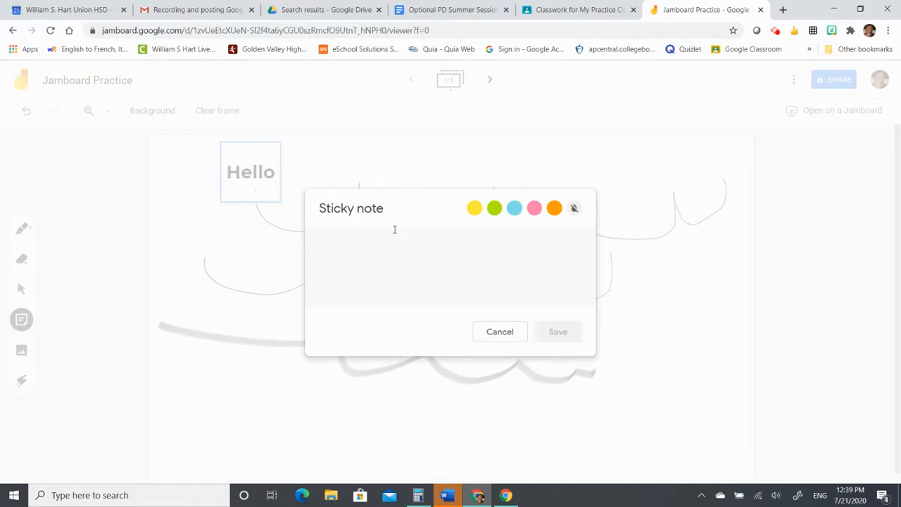
{"action": "left_click", "coordinate": [498, 333]}
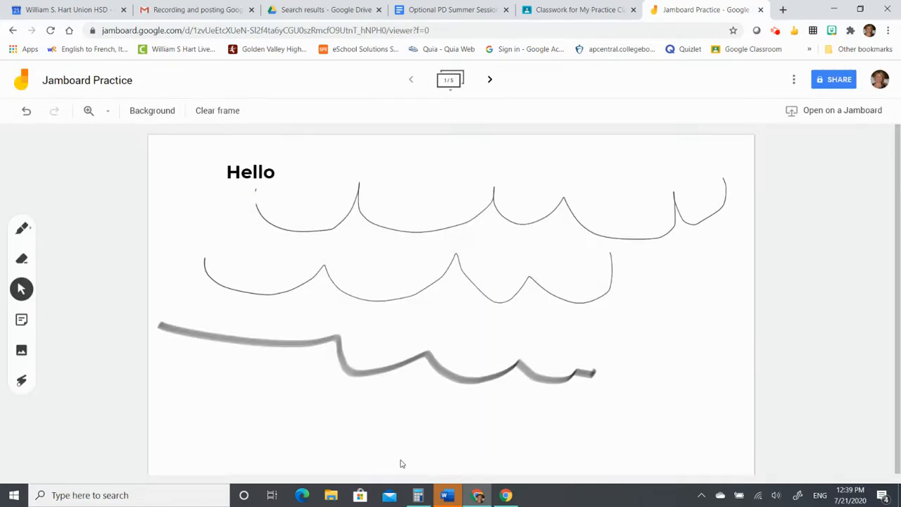
- Search Google Images for 'cat' and insert the orange cat photo into the frame
{"action": "left_click", "coordinate": [24, 356]}
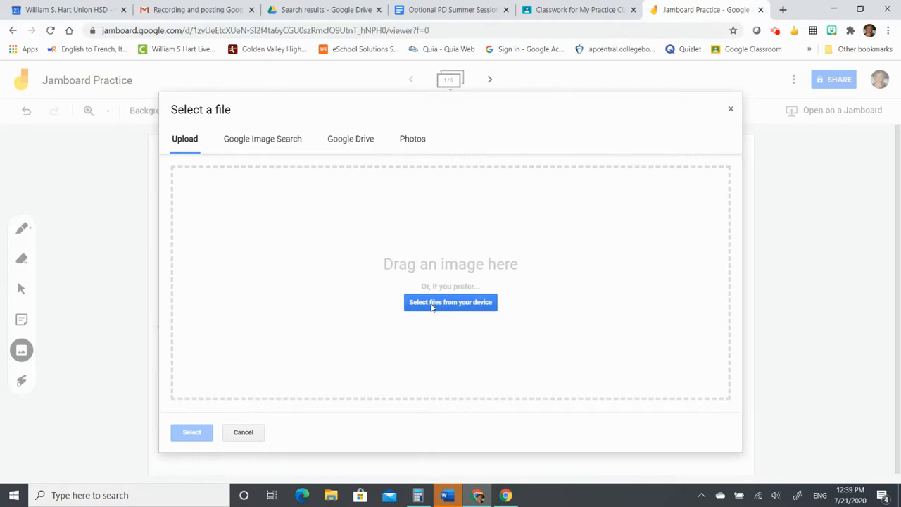
{"action": "left_click", "coordinate": [271, 141]}
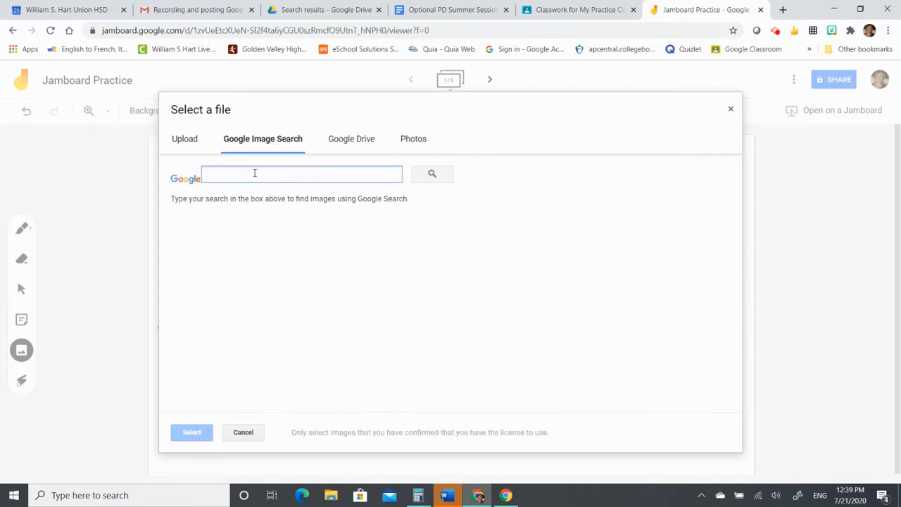
{"action": "type", "text": "cat"}
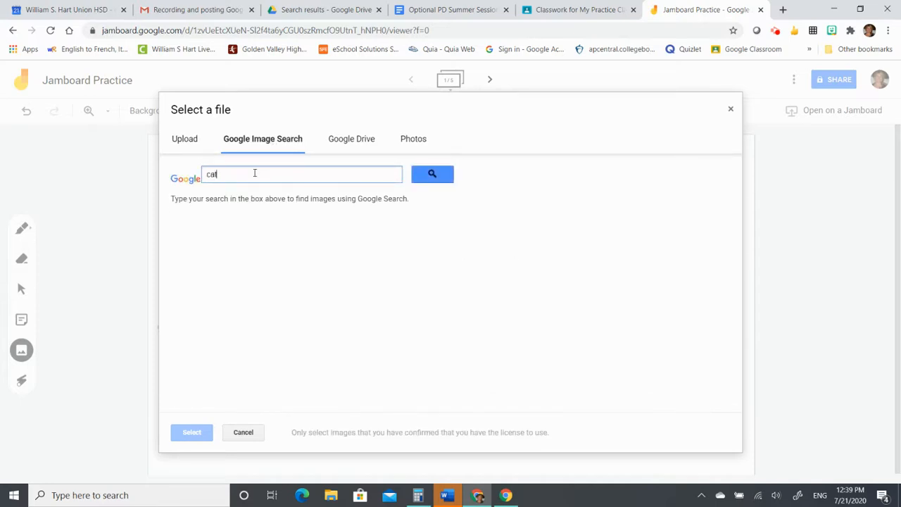
{"action": "key", "text": "Return"}
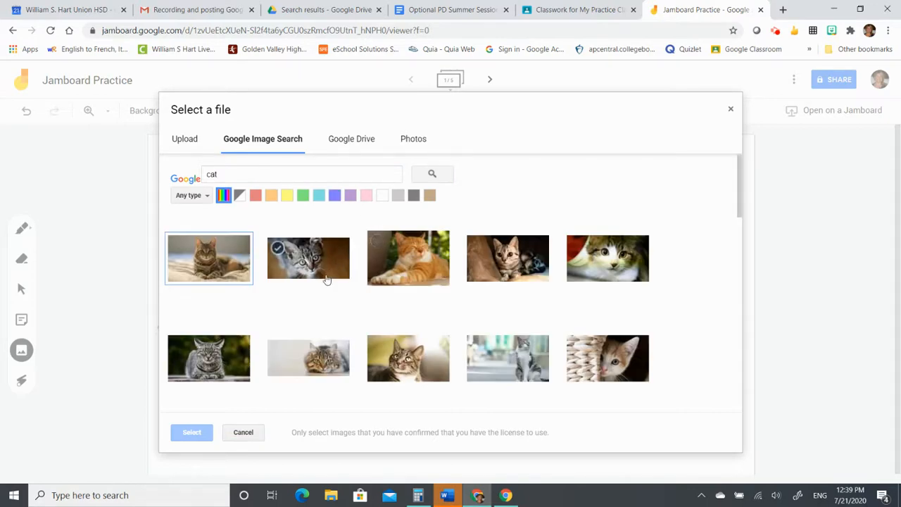
{"action": "left_click", "coordinate": [430, 265]}
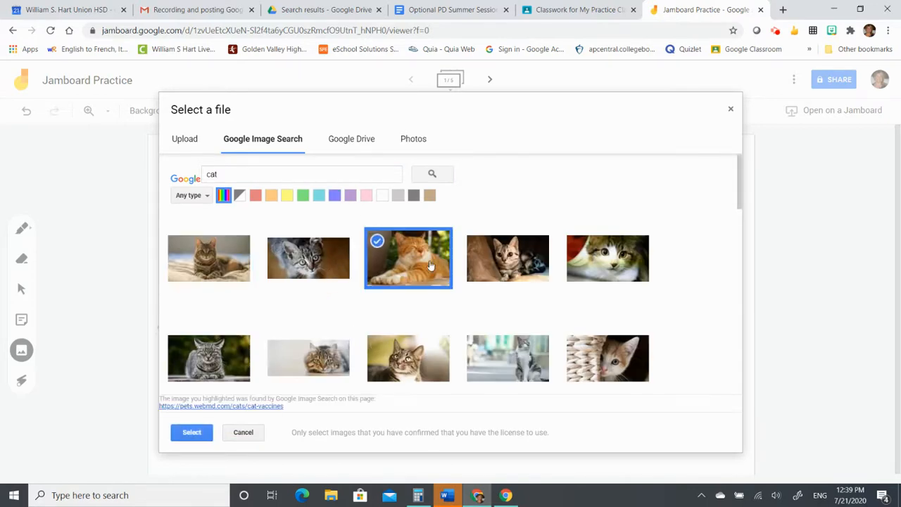
{"action": "left_click", "coordinate": [189, 433]}
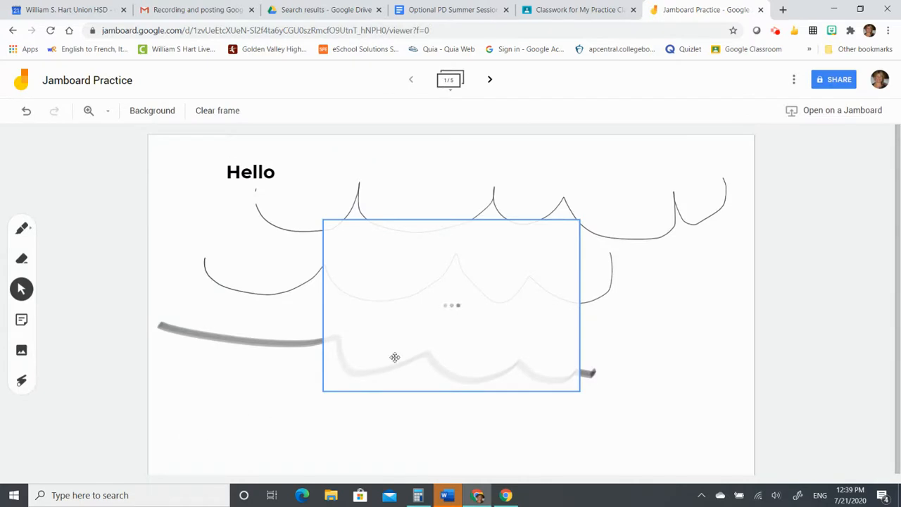
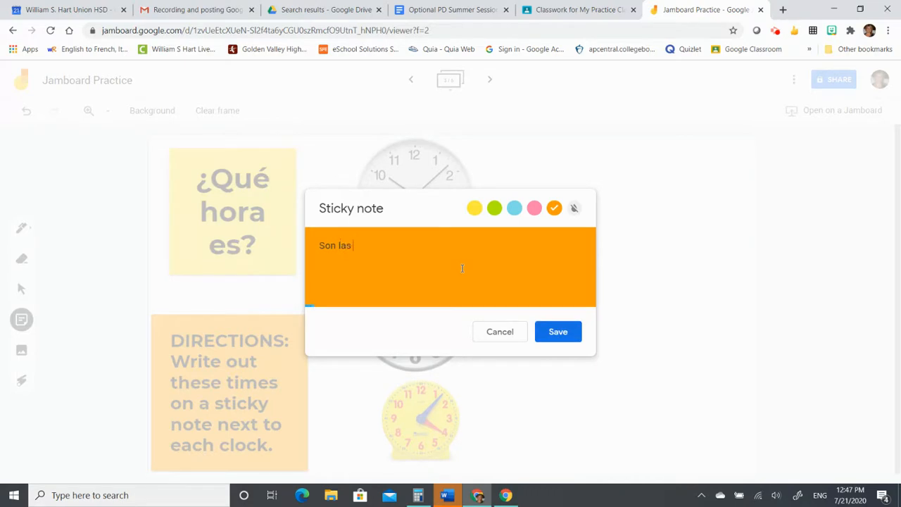
- Finish the orange note reading 'Son las diez y ocho.' and save it to the frame
{"action": "type", "text": "z y ocho."}
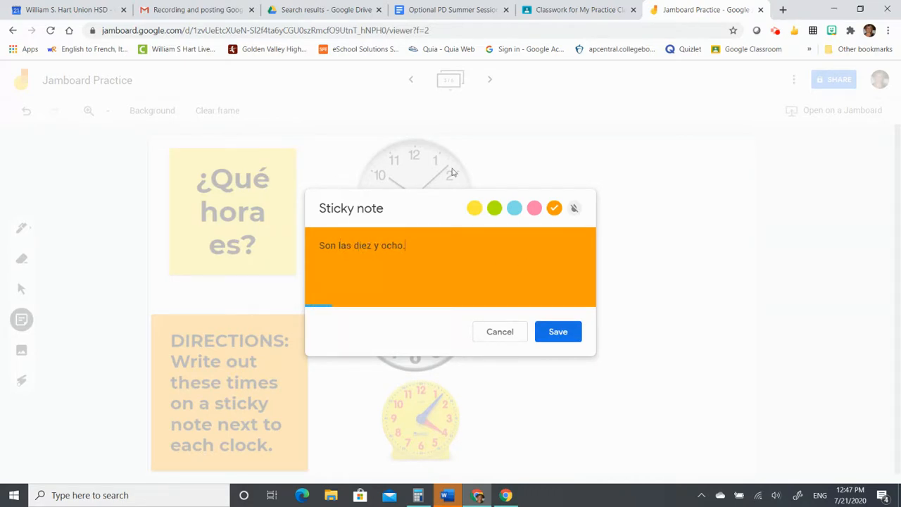
{"action": "left_click", "coordinate": [570, 337]}
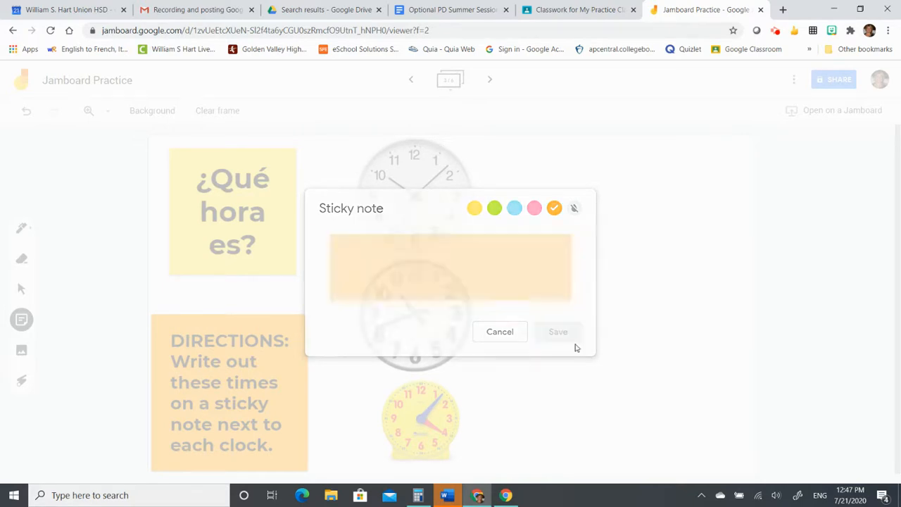
{"action": "left_click", "coordinate": [493, 335]}
- Move the 'Son las diez y ocho.' note beside the first clock and enlarge it
{"action": "left_click_drag", "start_coordinate": [253, 162], "coordinate": [514, 178]}
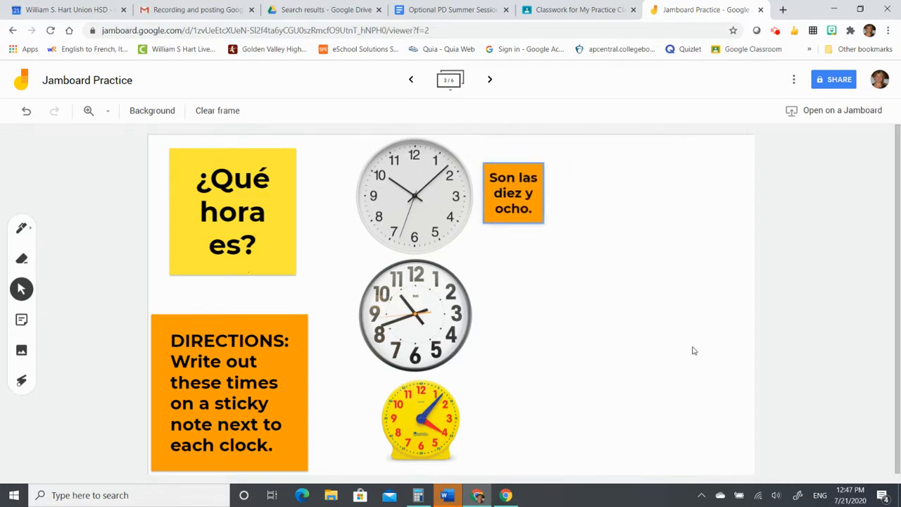
{"action": "left_click", "coordinate": [542, 220]}
{"action": "left_click_drag", "start_coordinate": [544, 223], "coordinate": [588, 253]}
{"action": "left_click_drag", "start_coordinate": [537, 215], "coordinate": [529, 198]}
{"action": "left_click", "coordinate": [624, 329]}
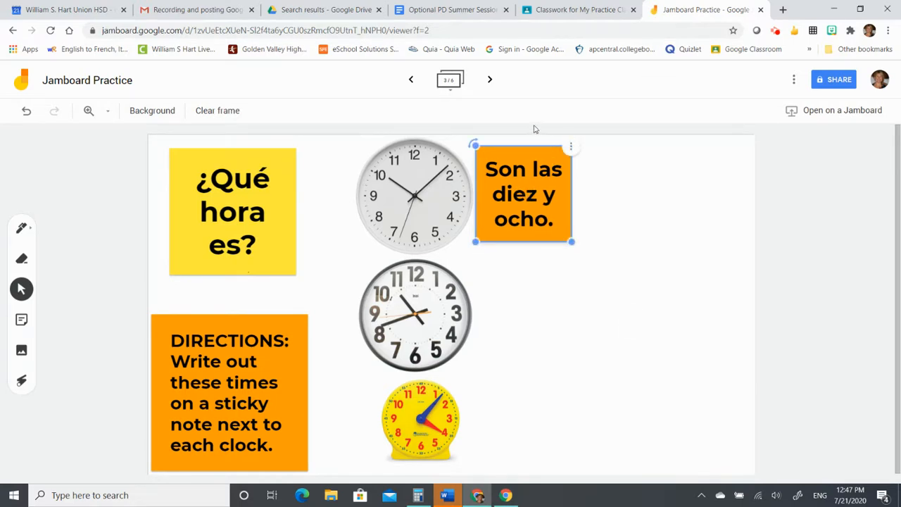
- On frame 4, line up the Ella, va, a, comer and period notes in one row
{"action": "left_click", "coordinate": [490, 82]}
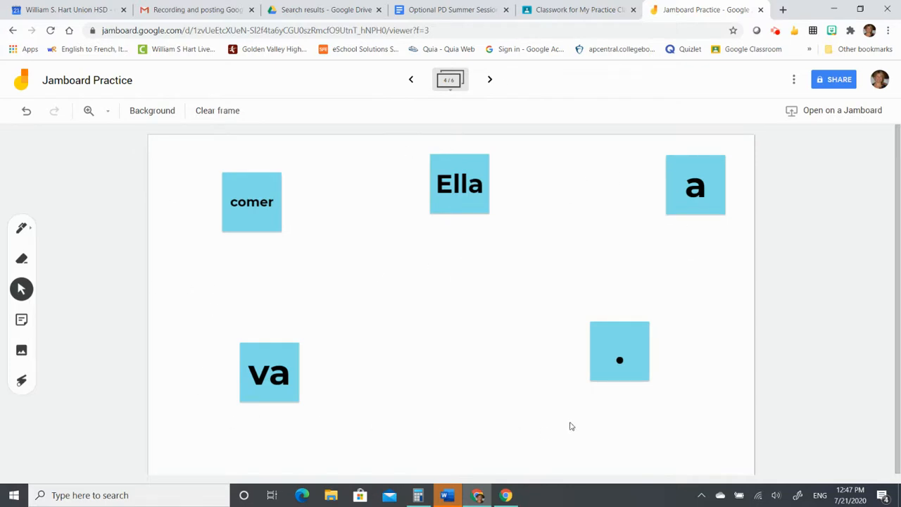
{"action": "left_click_drag", "start_coordinate": [453, 189], "coordinate": [290, 285]}
{"action": "left_click_drag", "start_coordinate": [265, 359], "coordinate": [362, 267]}
{"action": "left_click_drag", "start_coordinate": [666, 190], "coordinate": [396, 286]}
{"action": "left_click_drag", "start_coordinate": [264, 210], "coordinate": [513, 284]}
{"action": "left_click_drag", "start_coordinate": [628, 328], "coordinate": [579, 277]}
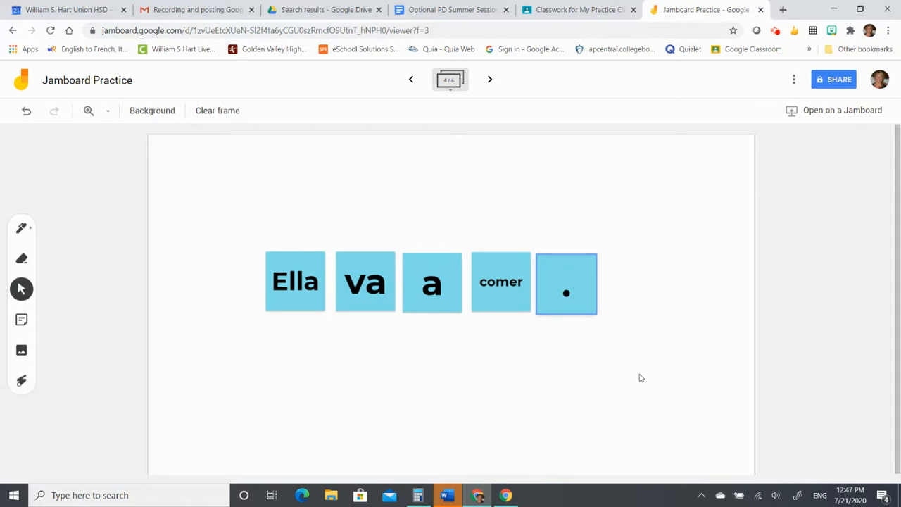
{"action": "left_click", "coordinate": [568, 359]}
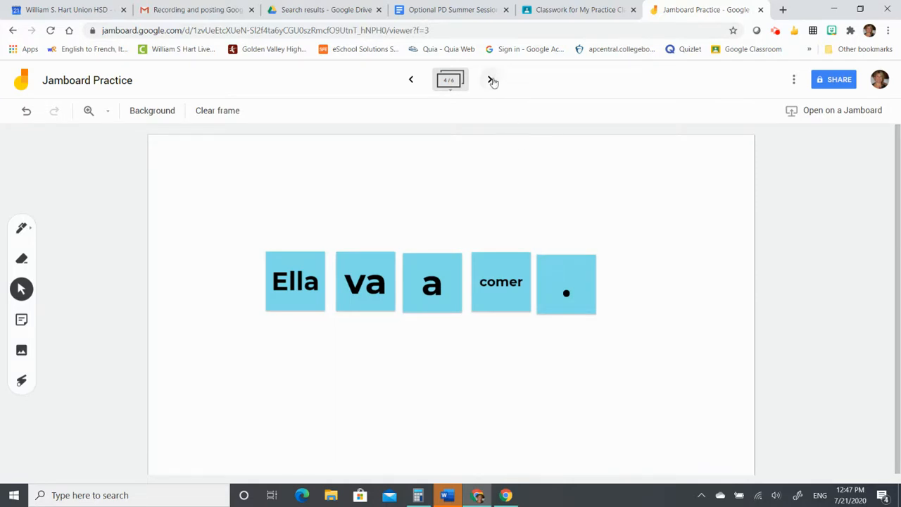
- On the next frame, save an orange note reading 'Nature refers to.....' plus the student's name
{"action": "left_click", "coordinate": [491, 80]}
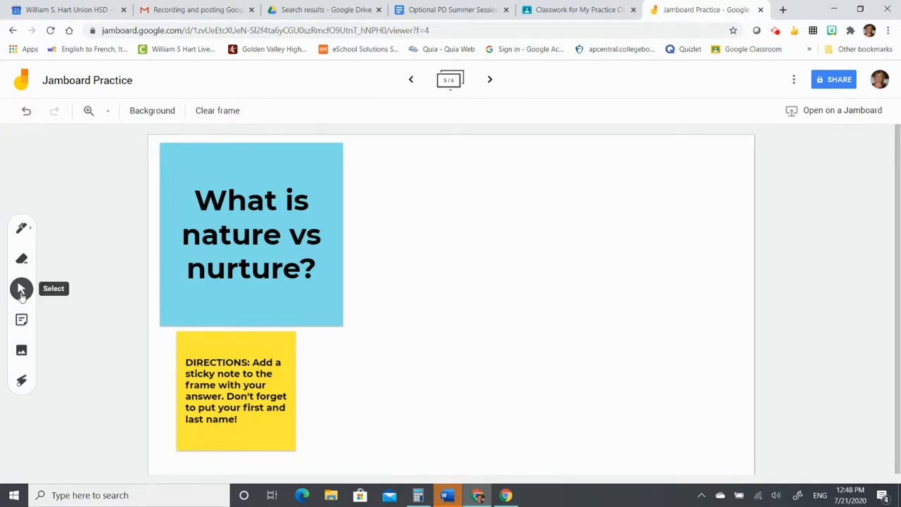
{"action": "left_click", "coordinate": [21, 319]}
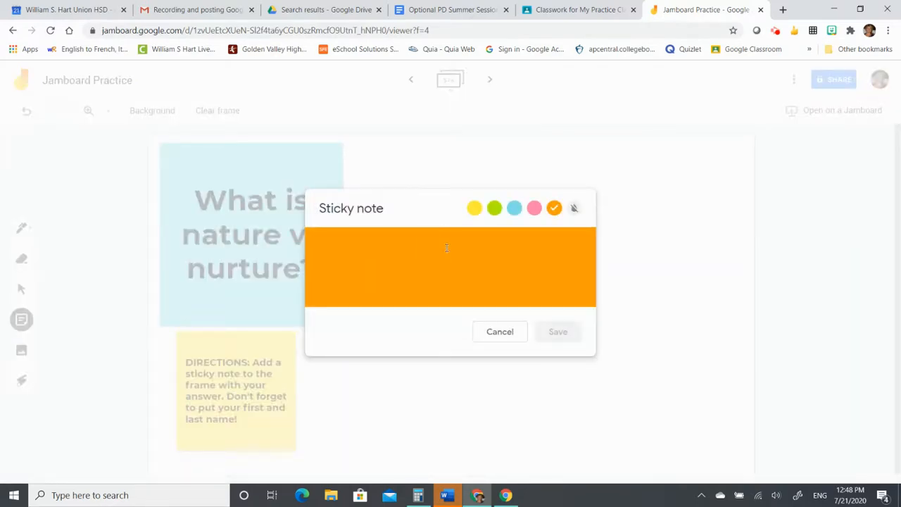
{"action": "type", "text": "Nature "}
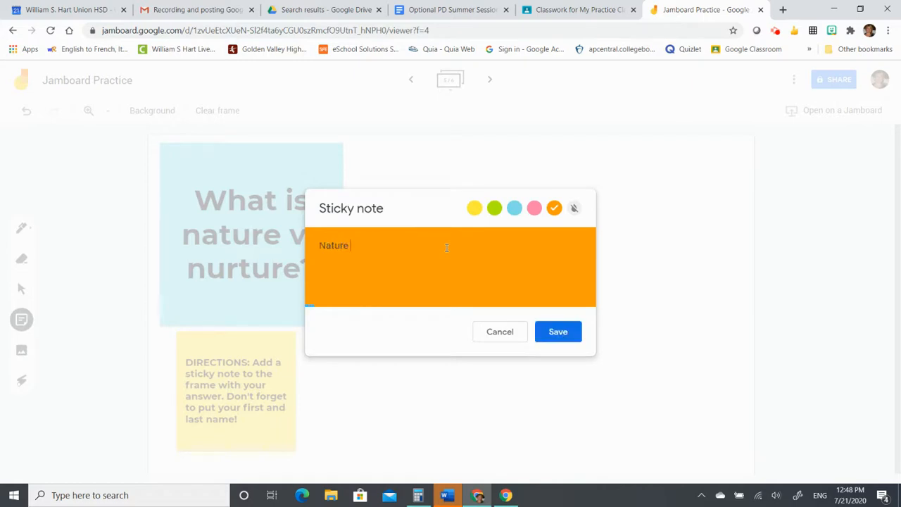
{"action": "type", "text": "refers to....."}
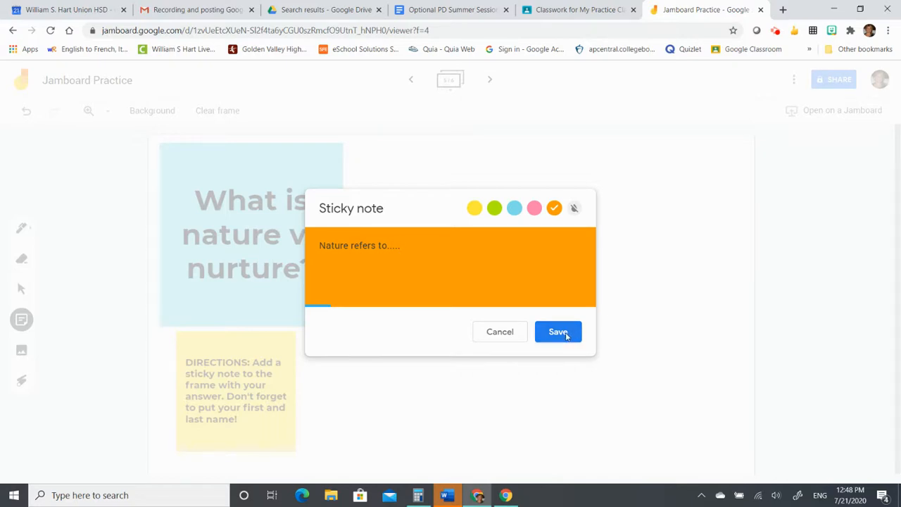
{"action": "type", "text": "(Courtney)"}
{"action": "left_click", "coordinate": [560, 333]}
{"action": "left_click", "coordinate": [498, 334]}
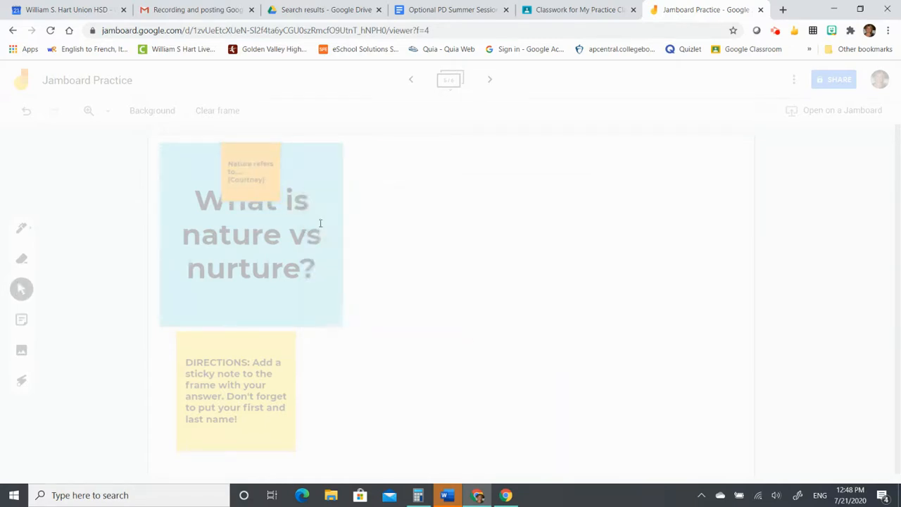
- Place the answer note beside the question card and resize it
{"action": "left_click_drag", "start_coordinate": [249, 173], "coordinate": [389, 182]}
{"action": "left_click_drag", "start_coordinate": [420, 209], "coordinate": [491, 226]}
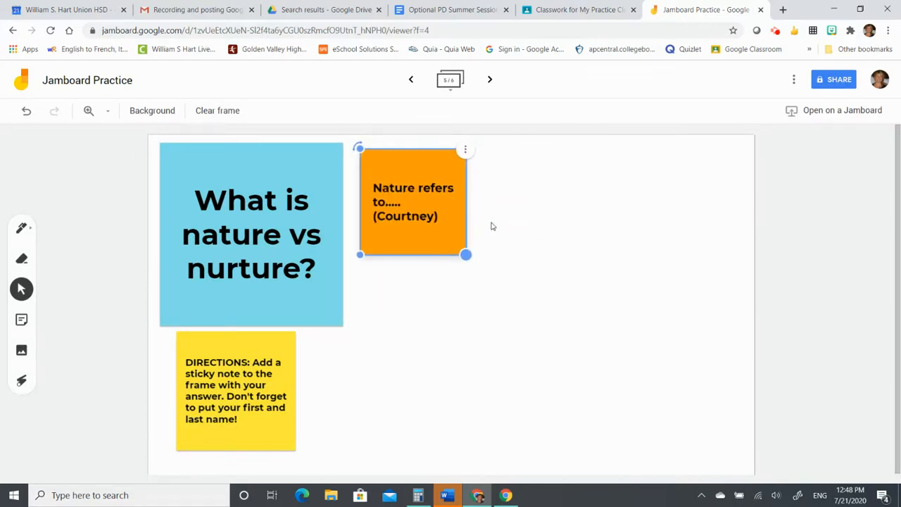
{"action": "left_click", "coordinate": [492, 226]}
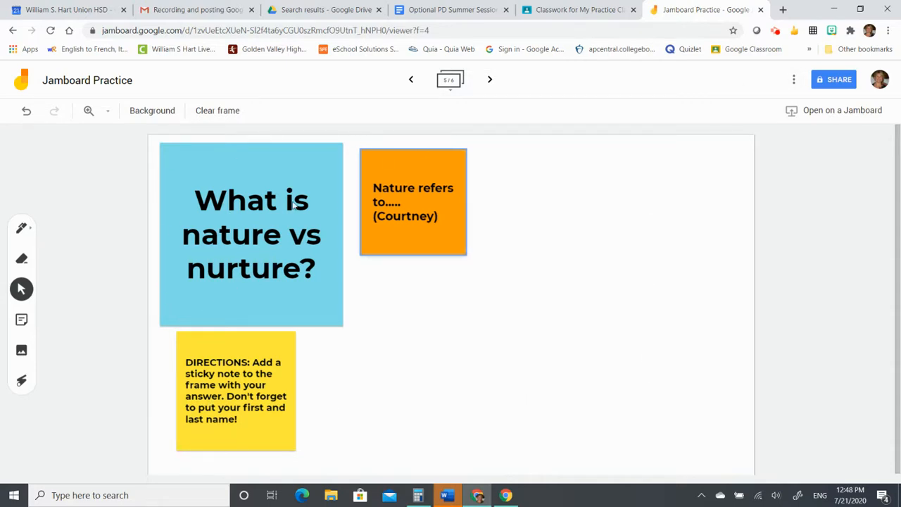
{"action": "left_click", "coordinate": [363, 176]}
{"action": "left_click", "coordinate": [832, 81]}
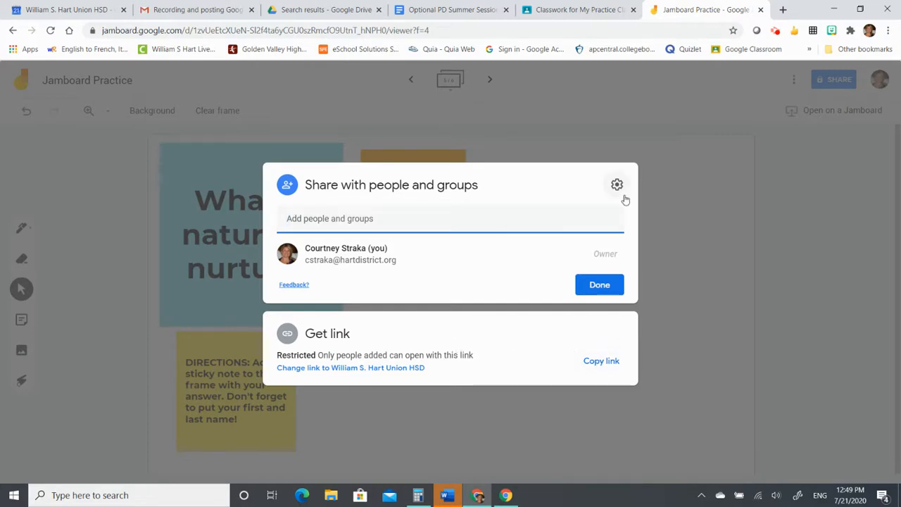
{"action": "left_click", "coordinate": [606, 286]}
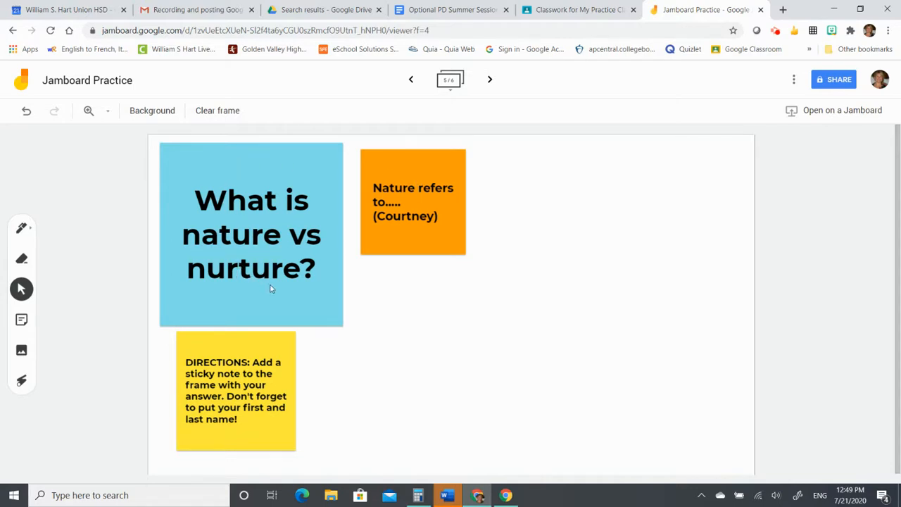
- Add an orange note reading 'Answer.......' followed by the student's full name
{"action": "left_click", "coordinate": [21, 320]}
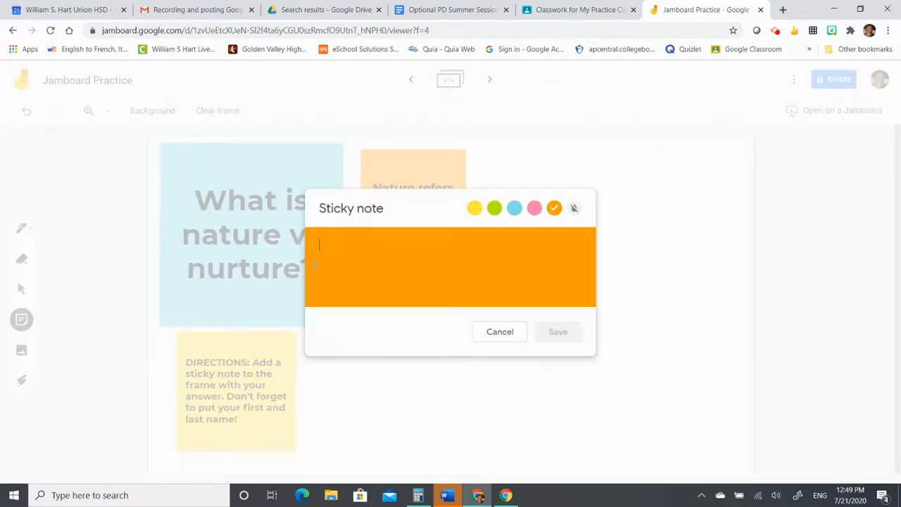
{"action": "type", "text": "Answer......."}
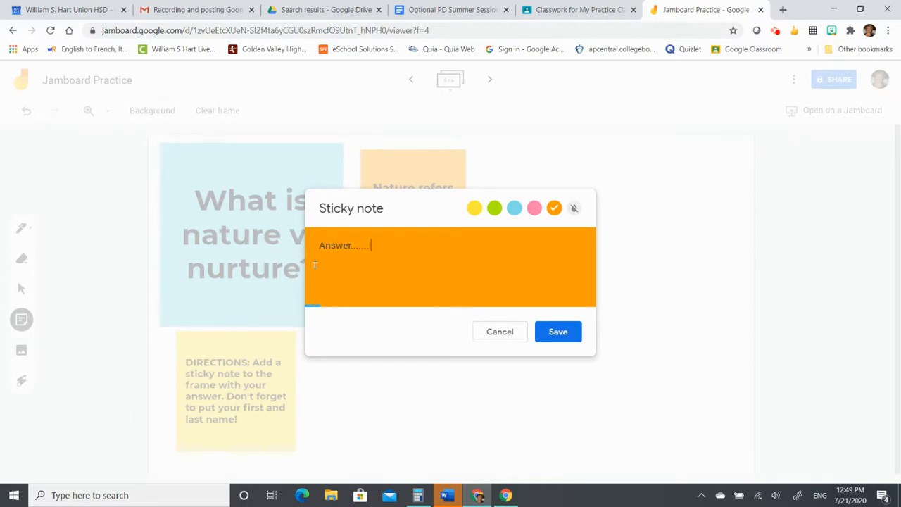
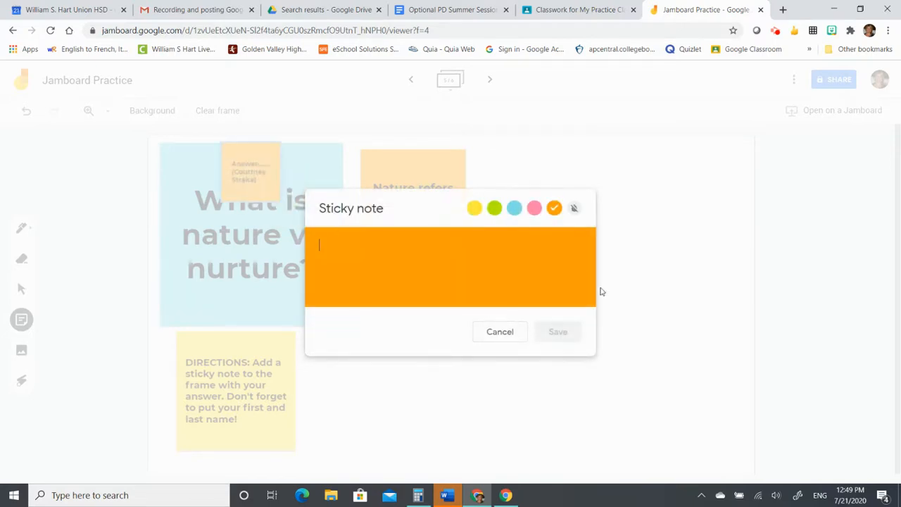
{"action": "left_click", "coordinate": [506, 335]}
- Move the new note right of the first answer, enlarge it, and advance to frame 6
{"action": "left_click_drag", "start_coordinate": [258, 178], "coordinate": [510, 170]}
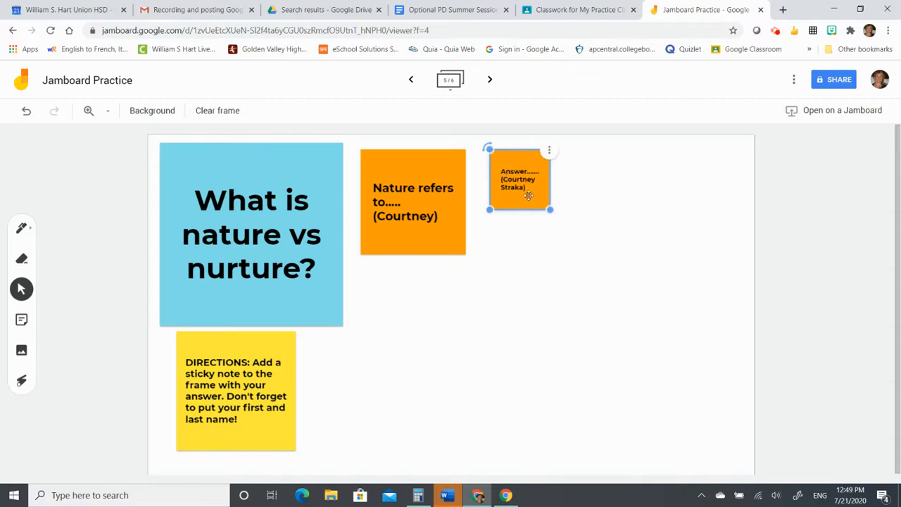
{"action": "left_click_drag", "start_coordinate": [549, 210], "coordinate": [619, 260]}
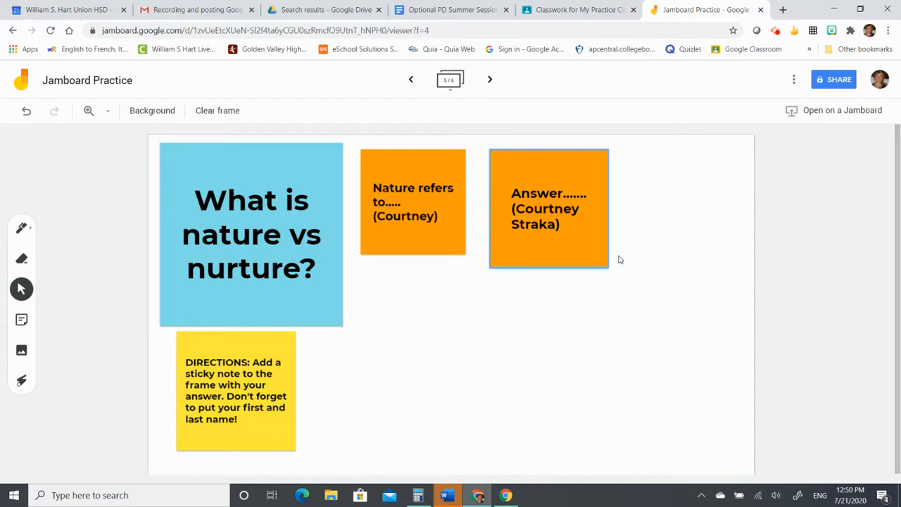
{"action": "left_click", "coordinate": [626, 220]}
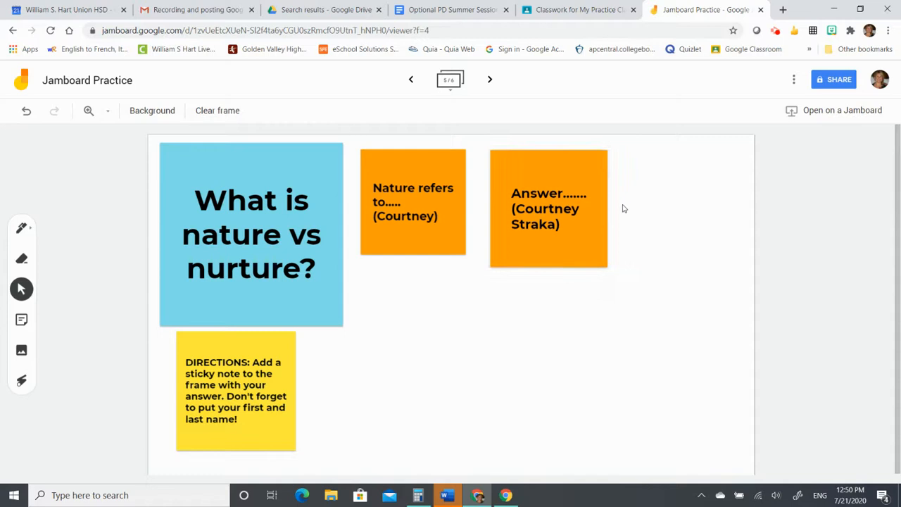
{"action": "left_click", "coordinate": [490, 83]}
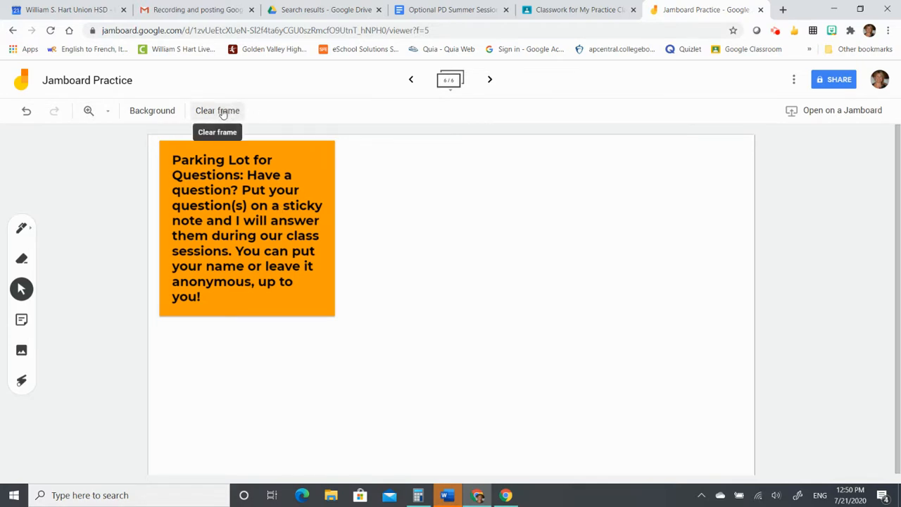
- Step back five frames from frame 6 to frame 1
{"action": "left_click", "coordinate": [409, 82]}
{"action": "left_click", "coordinate": [410, 83]}
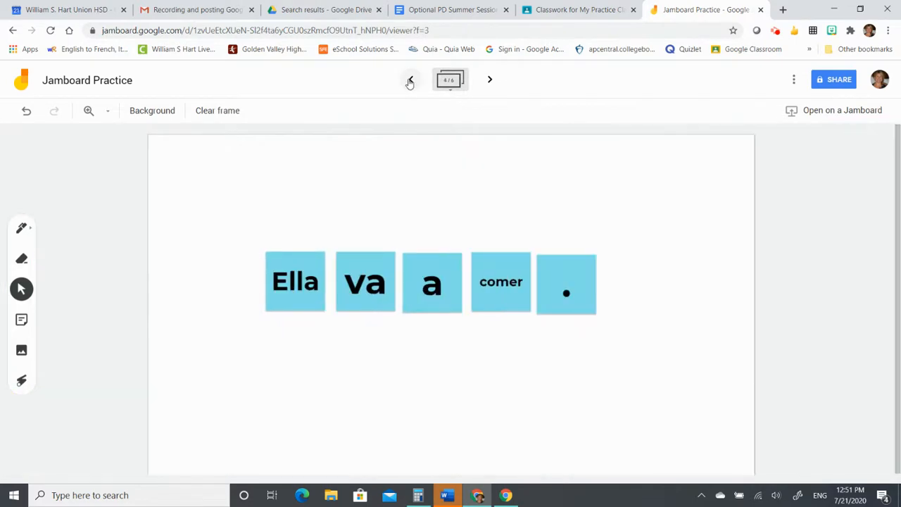
{"action": "left_click", "coordinate": [409, 82]}
{"action": "left_click", "coordinate": [410, 82]}
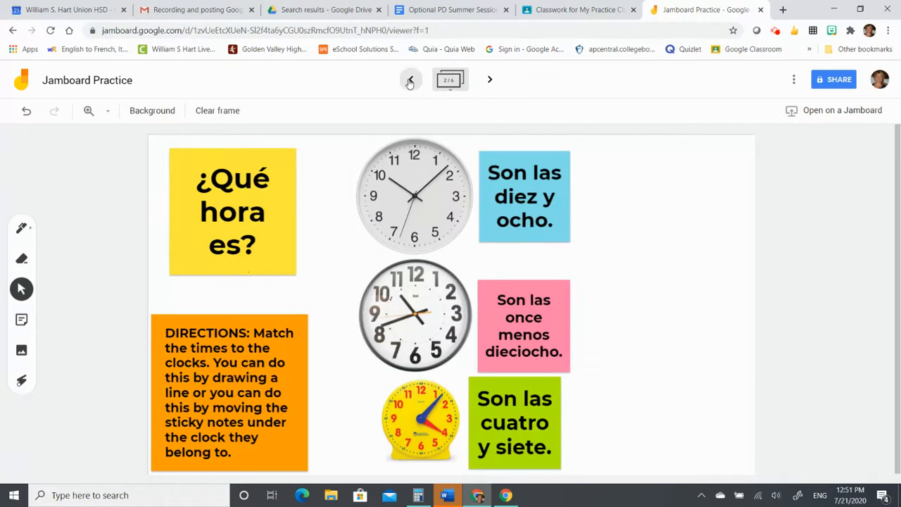
{"action": "left_click", "coordinate": [410, 82]}
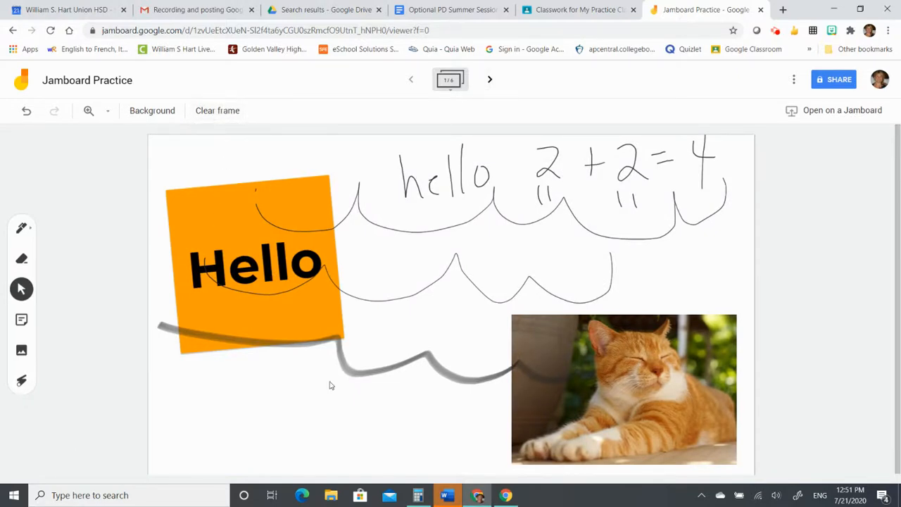
- Clear all content from frame 1, then open and dismiss the More actions menu
{"action": "left_click", "coordinate": [229, 113]}
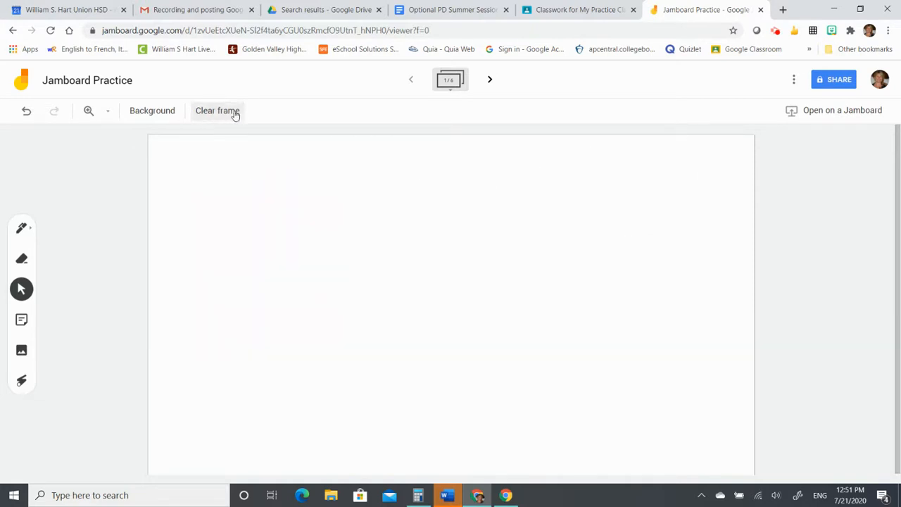
{"action": "left_click", "coordinate": [792, 80]}
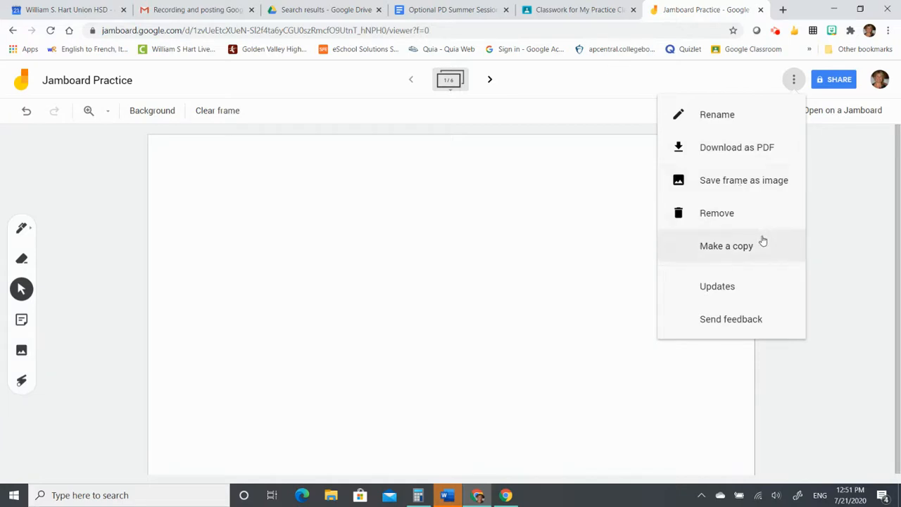
{"action": "left_click", "coordinate": [257, 190]}
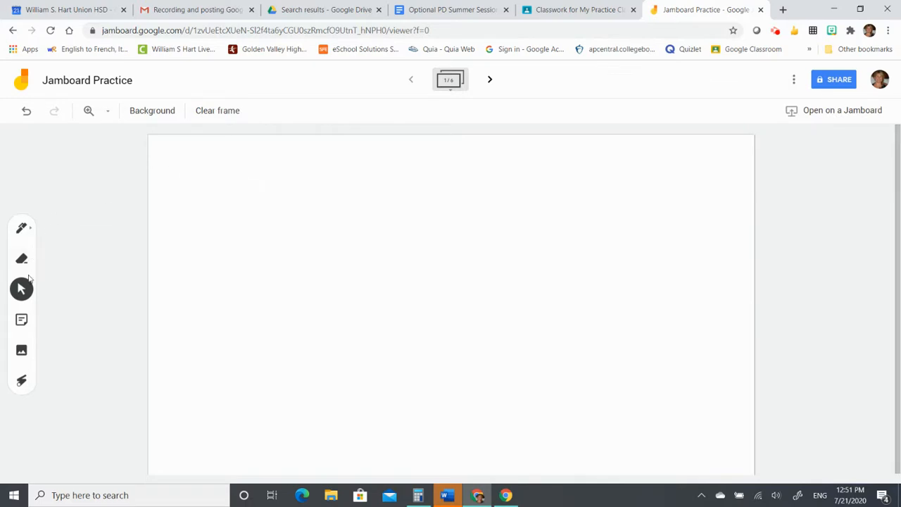
- Handwrite 'Whiteboard' with the pen across frame 1, then switch to the Classroom Classwork tab
{"action": "left_click", "coordinate": [22, 227]}
{"action": "mouse_move", "coordinate": [204, 201]}
{"action": "left_mouse_down"}
{"action": "mouse_move", "coordinate": [203, 244]}
{"action": "mouse_move", "coordinate": [295, 228]}
{"action": "mouse_move", "coordinate": [307, 163]}
{"action": "mouse_move", "coordinate": [321, 239]}
{"action": "mouse_move", "coordinate": [342, 232]}
{"action": "mouse_move", "coordinate": [346, 252]}
{"action": "left_mouse_up"}
{"action": "left_click_drag", "start_coordinate": [362, 220], "coordinate": [367, 254]}
{"action": "left_click_drag", "start_coordinate": [384, 169], "coordinate": [386, 249]}
{"action": "mouse_move", "coordinate": [370, 224]}
{"action": "left_mouse_down"}
{"action": "mouse_move", "coordinate": [410, 203]}
{"action": "mouse_move", "coordinate": [431, 242]}
{"action": "left_mouse_up"}
{"action": "left_click_drag", "start_coordinate": [435, 191], "coordinate": [432, 242]}
{"action": "mouse_move", "coordinate": [431, 163]}
{"action": "left_mouse_down"}
{"action": "mouse_move", "coordinate": [438, 217]}
{"action": "mouse_move", "coordinate": [479, 201]}
{"action": "mouse_move", "coordinate": [501, 227]}
{"action": "mouse_move", "coordinate": [541, 231]}
{"action": "left_mouse_up"}
{"action": "mouse_move", "coordinate": [540, 213]}
{"action": "left_mouse_down"}
{"action": "mouse_move", "coordinate": [560, 188]}
{"action": "mouse_move", "coordinate": [586, 228]}
{"action": "left_mouse_up"}
{"action": "mouse_move", "coordinate": [583, 146]}
{"action": "left_mouse_down"}
{"action": "mouse_move", "coordinate": [590, 211]}
{"action": "mouse_move", "coordinate": [607, 243]}
{"action": "left_mouse_up"}
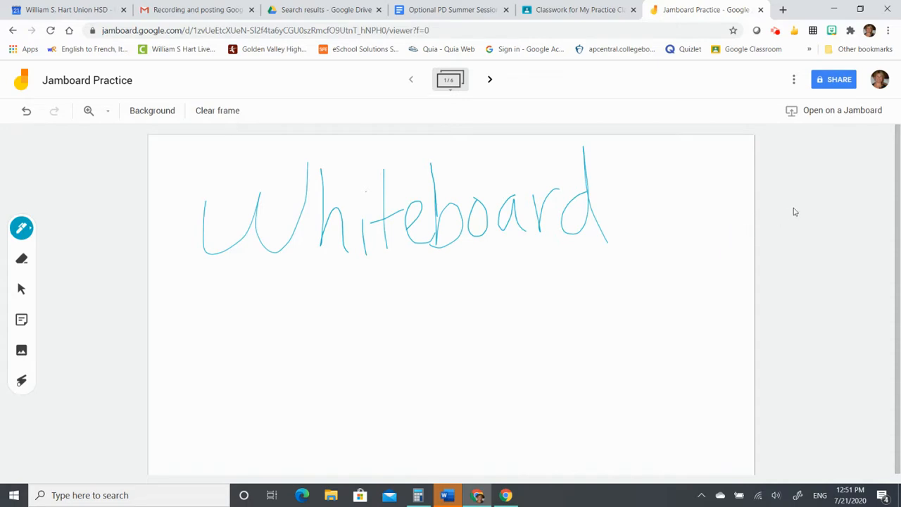
{"action": "left_click", "coordinate": [585, 12]}
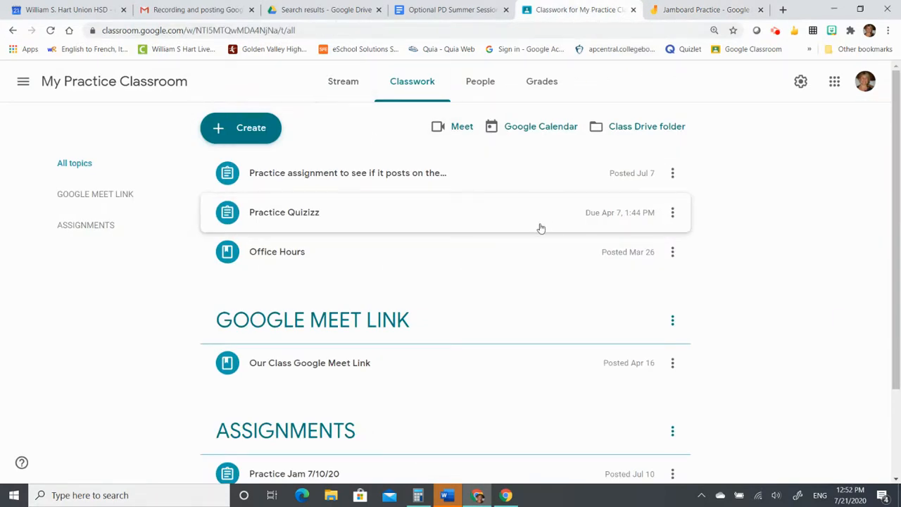
- Create a new assignment titled 'Practice Jamboard'
{"action": "left_click", "coordinate": [243, 126]}
{"action": "left_click", "coordinate": [241, 171]}
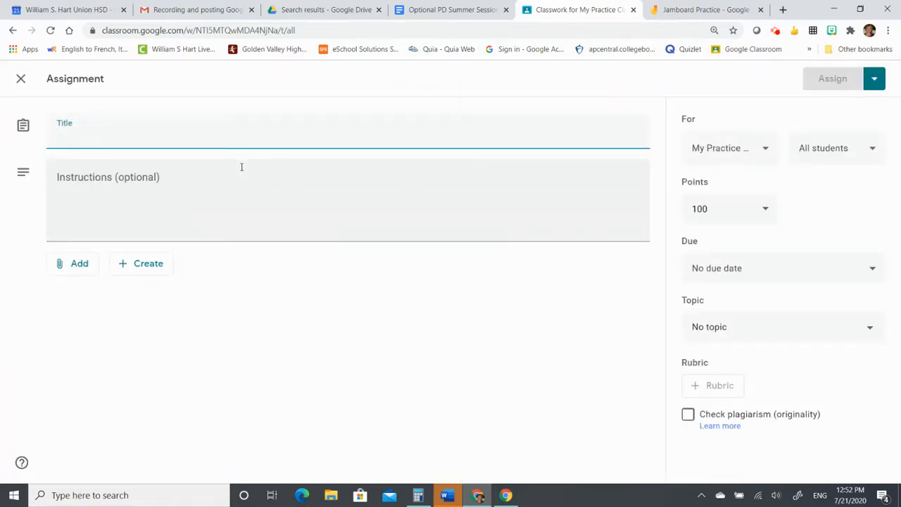
{"action": "type", "text": "Practic"}
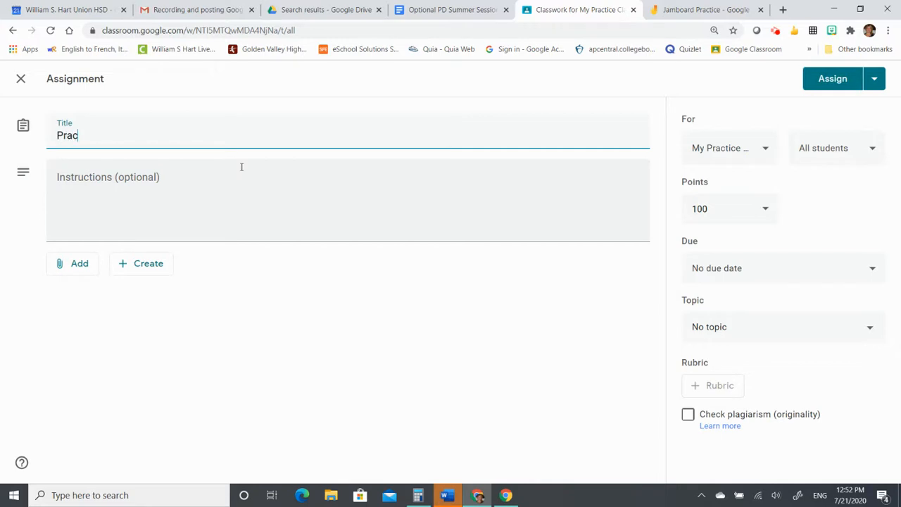
{"action": "key", "text": "BackSpace"}
{"action": "key", "text": "BackSpace"}
{"action": "type", "text": "rc"}
{"action": "key", "text": "BackSpace"}
{"action": "key", "text": "BackSpace"}
{"action": "type", "text": "ice Jamboard"}
- Fill the Instructions with placeholder text and show the Add attachment options
{"action": "left_click", "coordinate": [242, 170]}
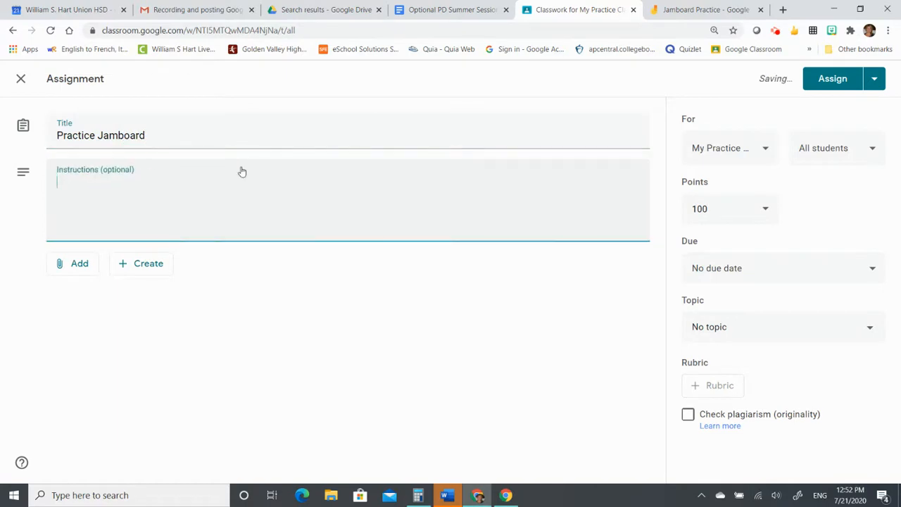
{"action": "type", "text": "asdlkfjadlkjsd;lkfjsdlkfj"}
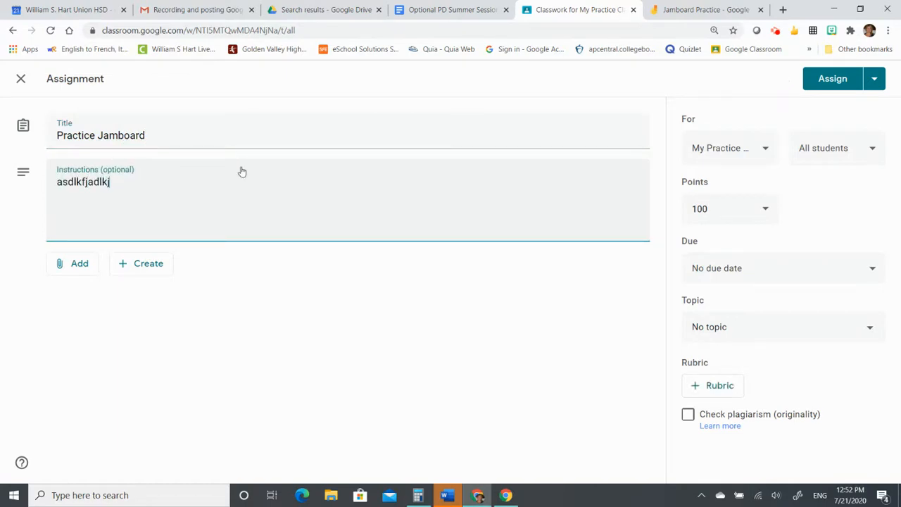
{"action": "left_click", "coordinate": [71, 272]}
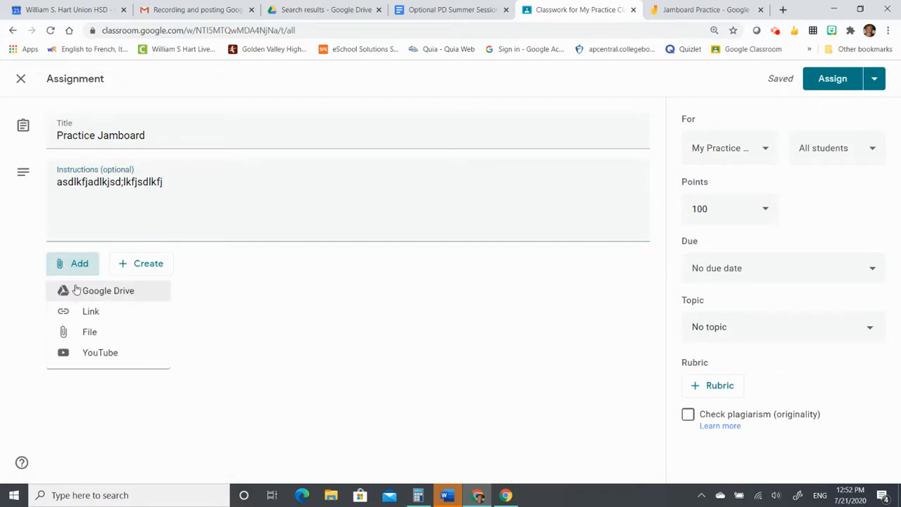
- Insert the Jamboard Practice file from Google Drive, set to 'Make a copy for each student'
{"action": "left_click", "coordinate": [76, 289]}
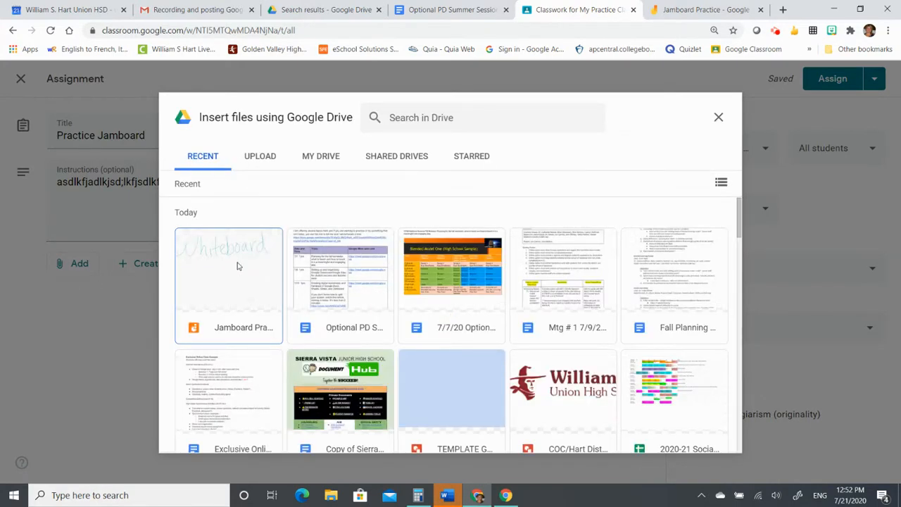
{"action": "left_click", "coordinate": [227, 287]}
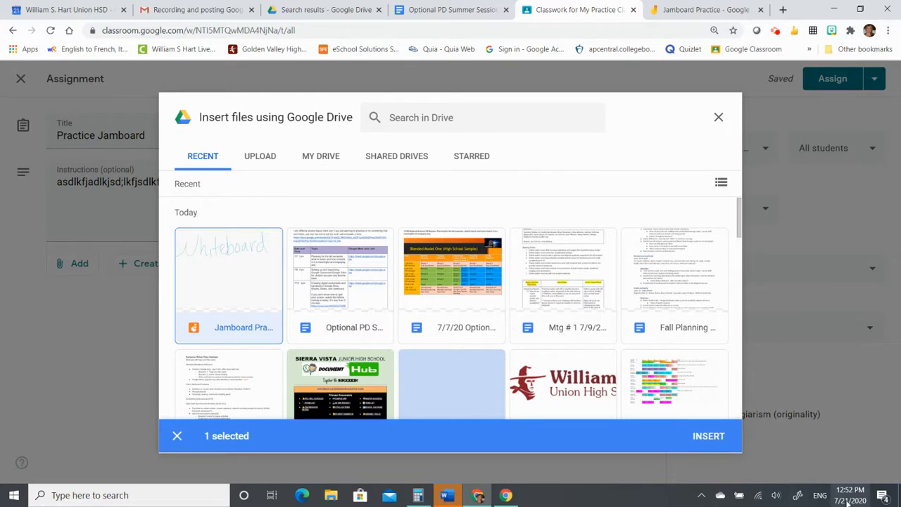
{"action": "left_click", "coordinate": [710, 436]}
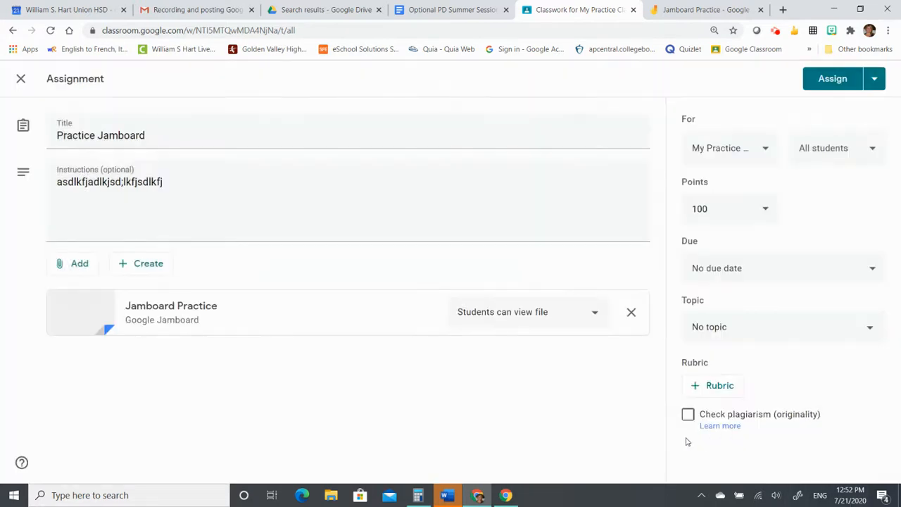
{"action": "left_click", "coordinate": [535, 317]}
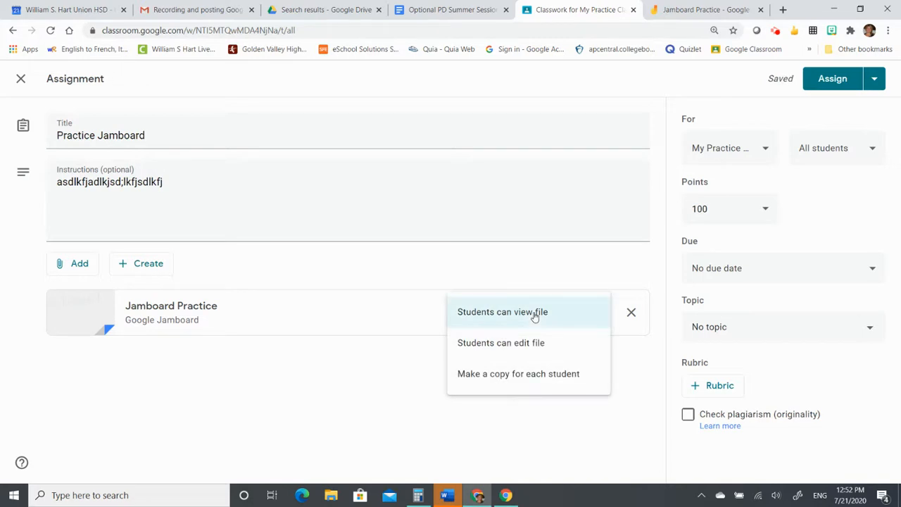
{"action": "left_click", "coordinate": [542, 374]}
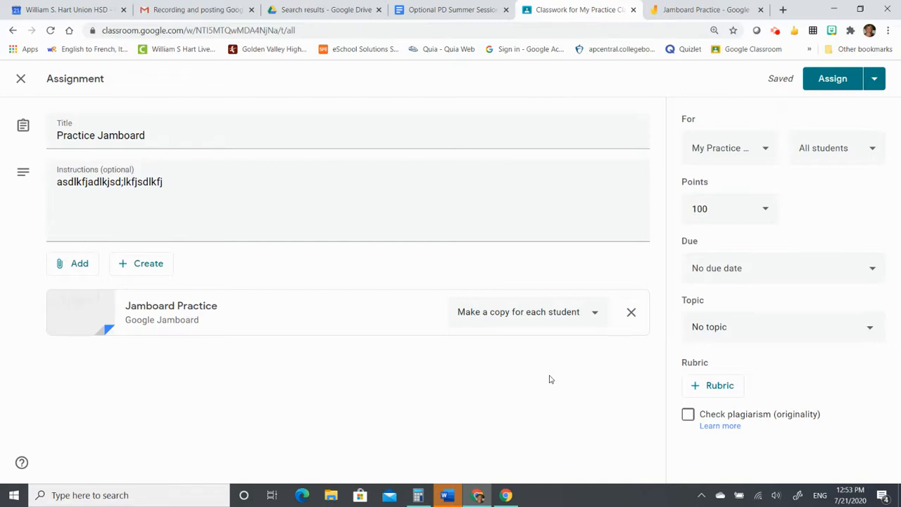
- Review the points, student list and class list, keeping My Practice Classroom unchanged
{"action": "left_click", "coordinate": [721, 208]}
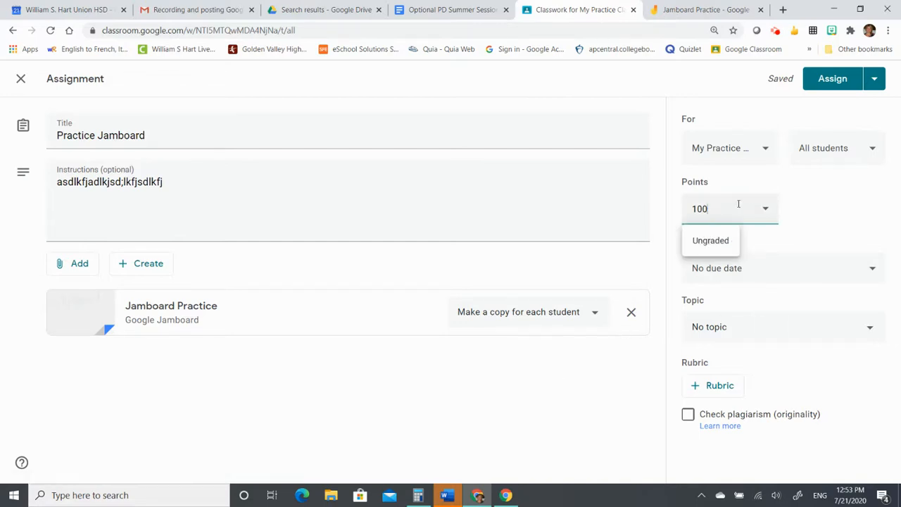
{"action": "left_click", "coordinate": [836, 149]}
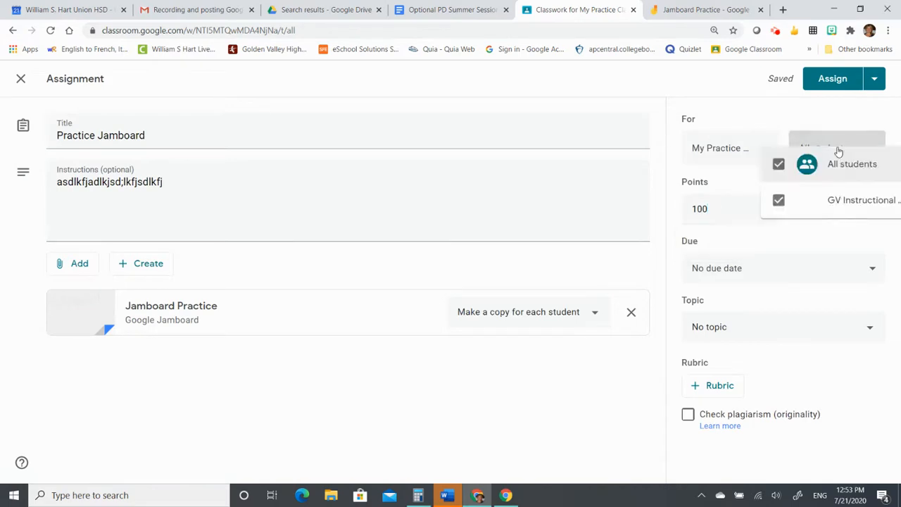
{"action": "left_click", "coordinate": [748, 262]}
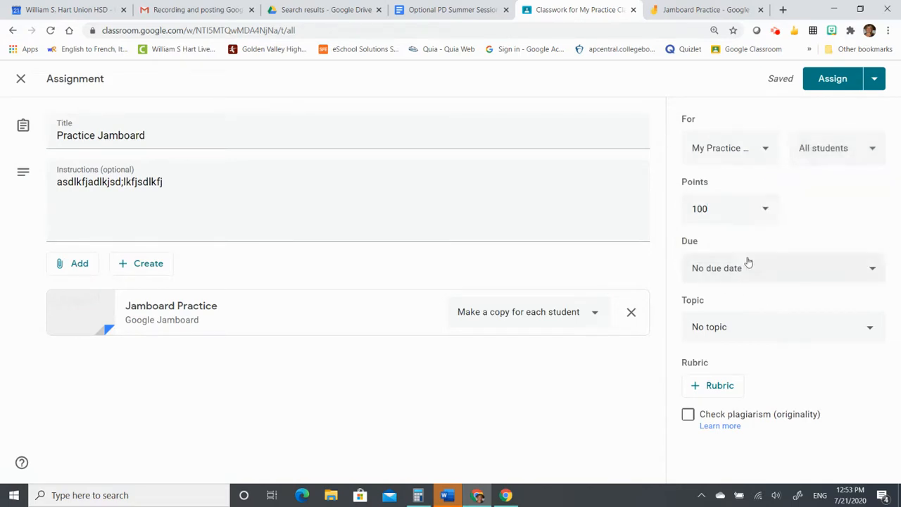
{"action": "left_click", "coordinate": [723, 164]}
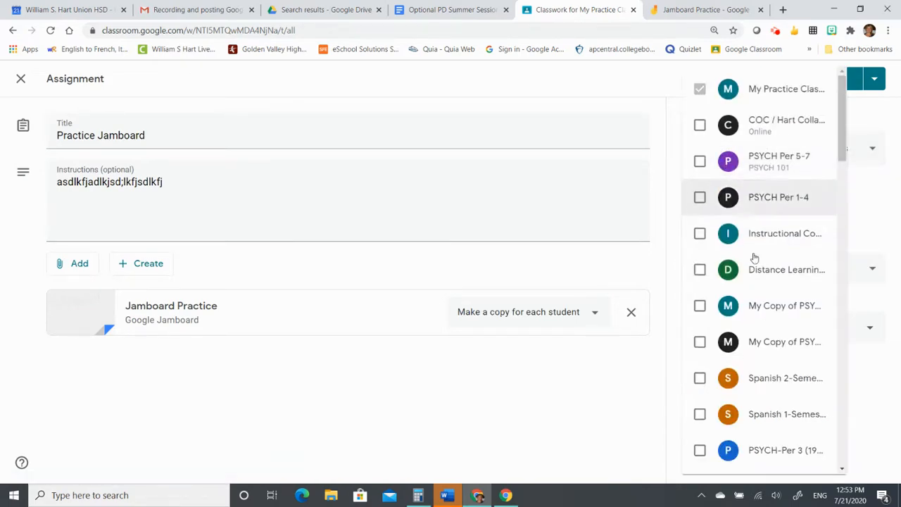
{"action": "left_click", "coordinate": [851, 229]}
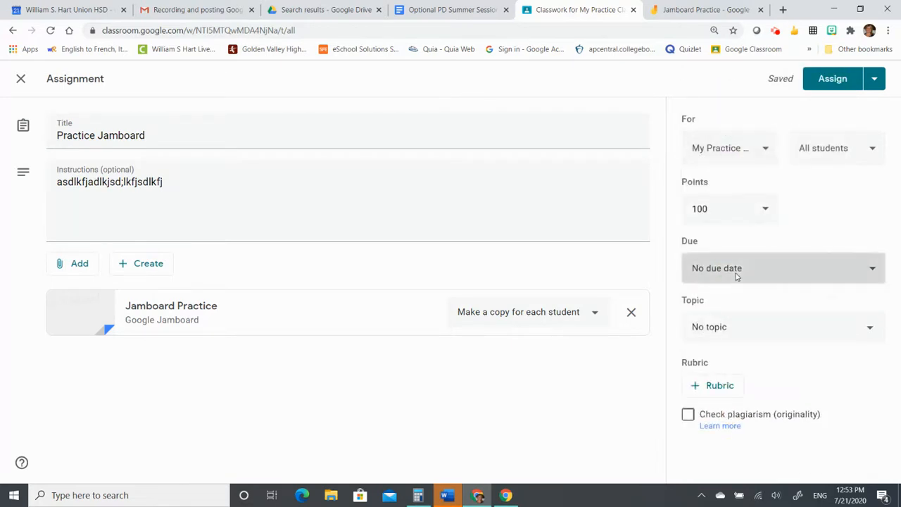
- Set the due date to Jul 23, 11:59 PM, topic ASSIGNMENTS, and assign it
{"action": "left_click", "coordinate": [736, 276]}
{"action": "left_click", "coordinate": [738, 322]}
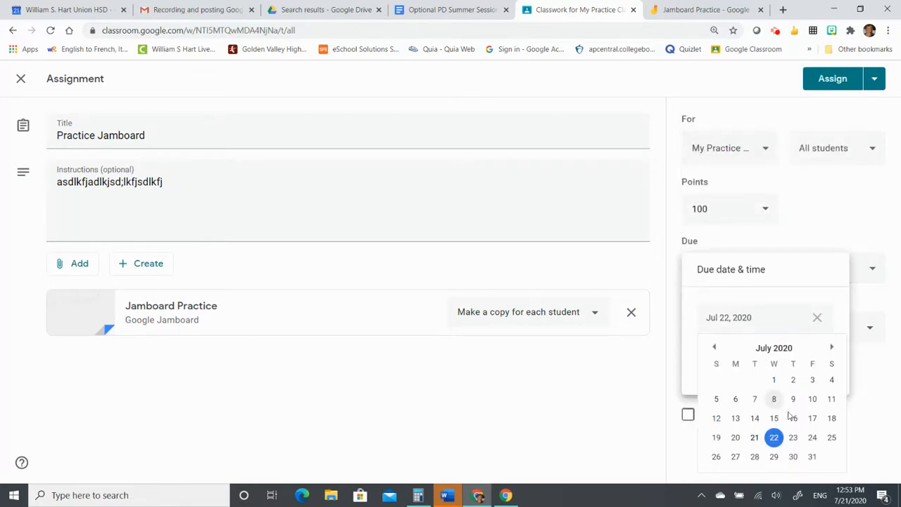
{"action": "left_click", "coordinate": [792, 437]}
{"action": "left_click", "coordinate": [776, 361]}
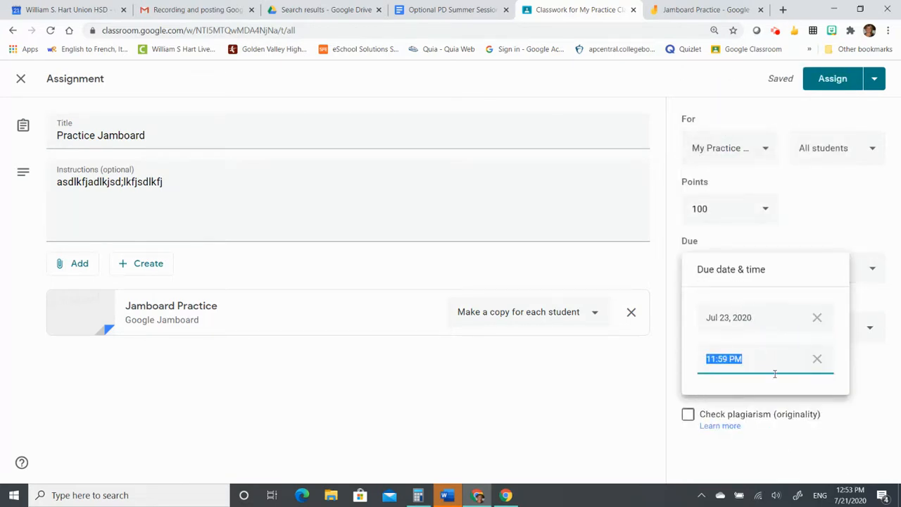
{"action": "left_click", "coordinate": [860, 226]}
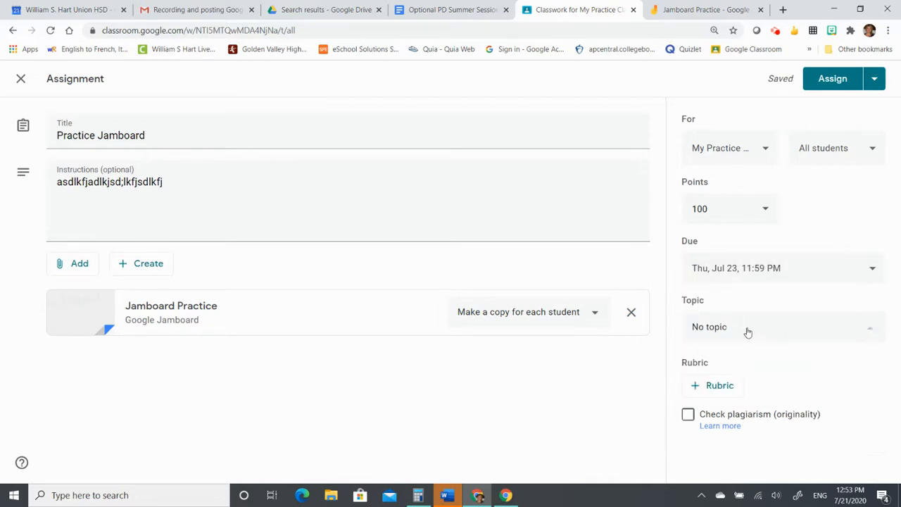
{"action": "left_click", "coordinate": [748, 332]}
{"action": "left_click", "coordinate": [721, 401]}
{"action": "left_click", "coordinate": [833, 80]}
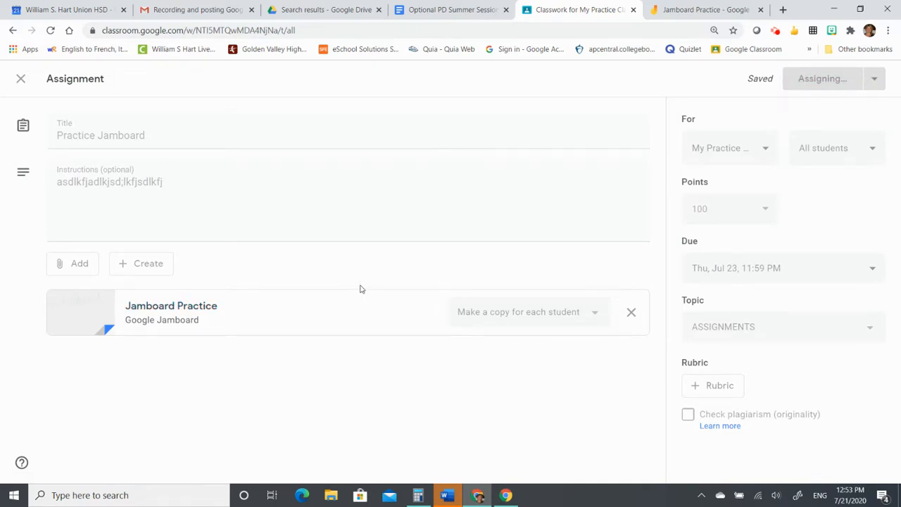
- Open the Practice Jamboard assignment's student work page, showing 0 turned in and 2 assigned
{"action": "scroll", "coordinate": [404, 324], "scroll_direction": "down", "scroll_amount": 2}
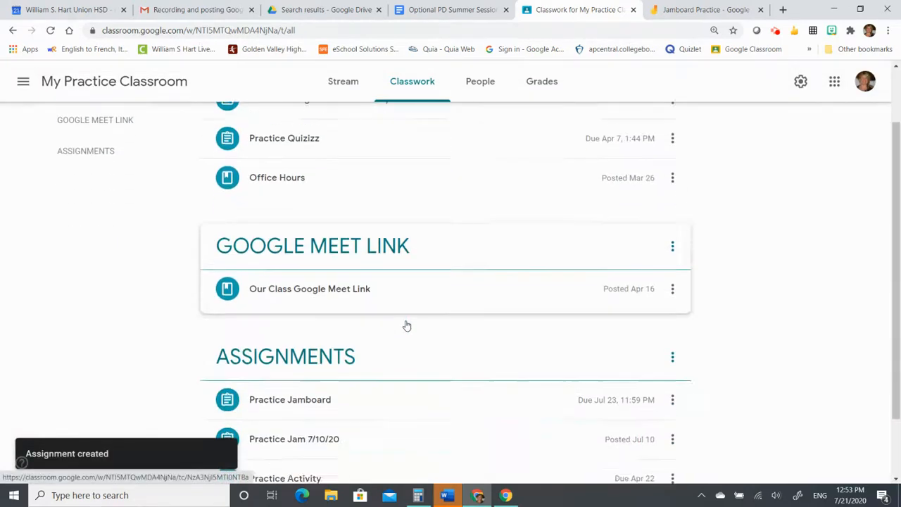
{"action": "left_click", "coordinate": [300, 324]}
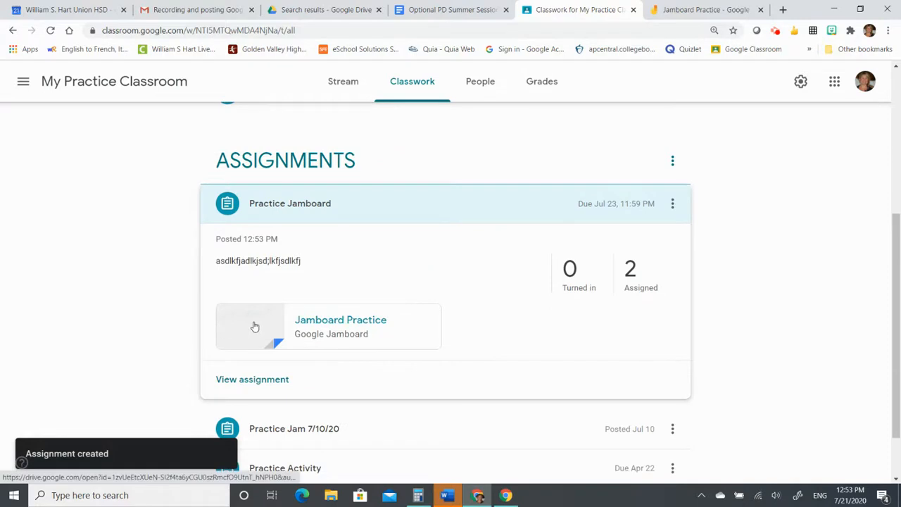
{"action": "left_click", "coordinate": [576, 284]}
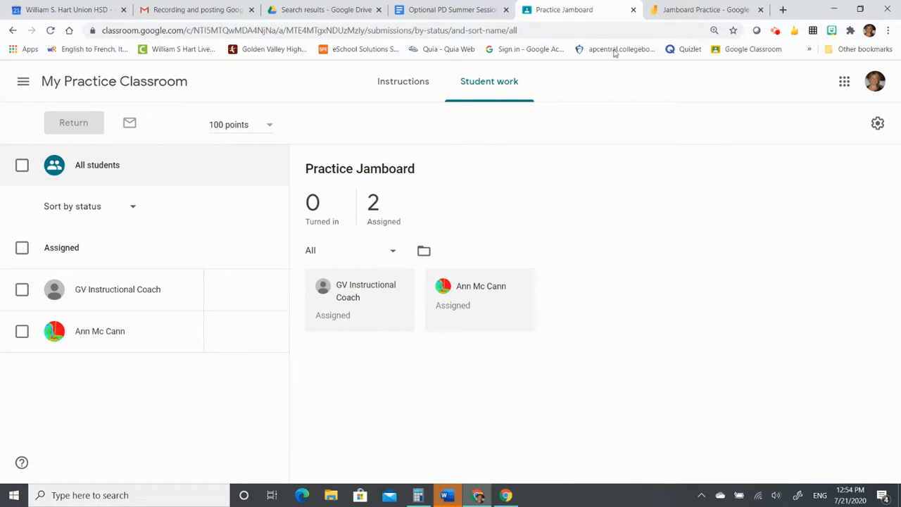
- Page through the Jamboard Practice board to frame 3, then return to the Jamboard home list
{"action": "left_click", "coordinate": [668, 11]}
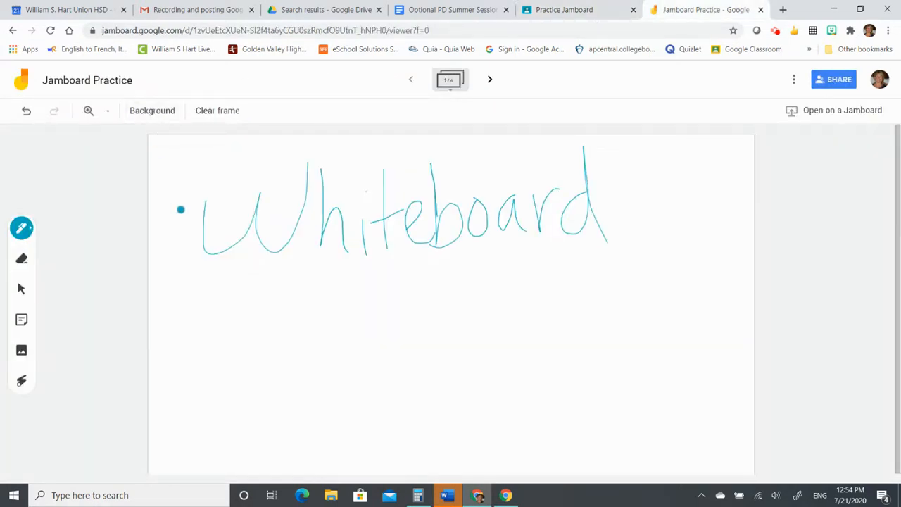
{"action": "left_click", "coordinate": [488, 80]}
{"action": "left_click", "coordinate": [488, 81]}
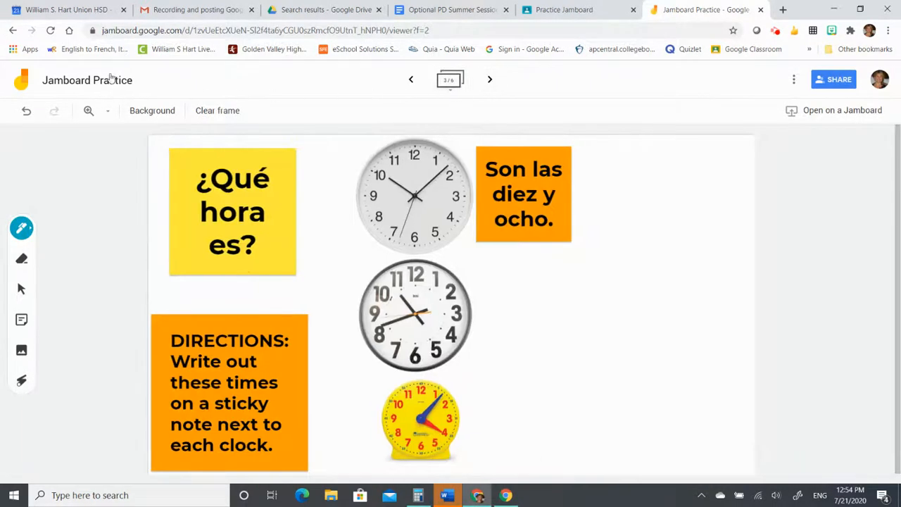
{"action": "left_click", "coordinate": [19, 83]}
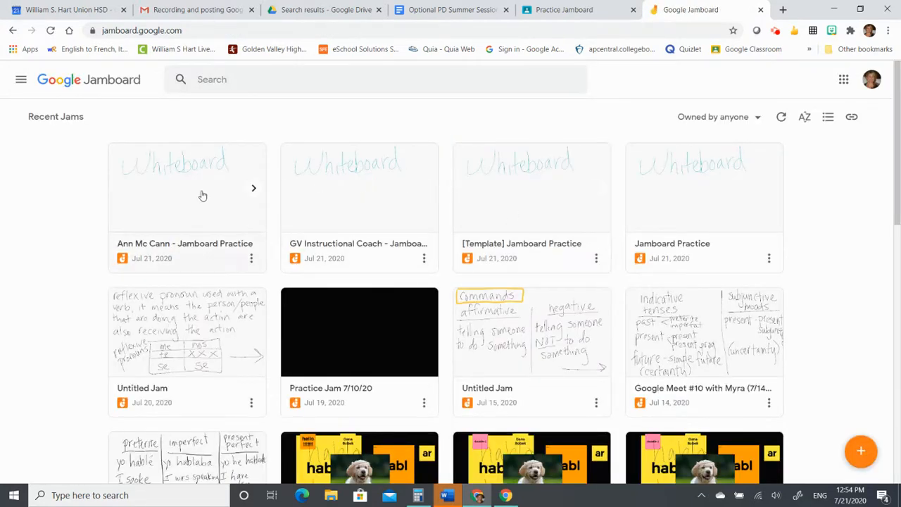
{"action": "scroll", "coordinate": [516, 303], "scroll_direction": "down", "scroll_amount": 1}
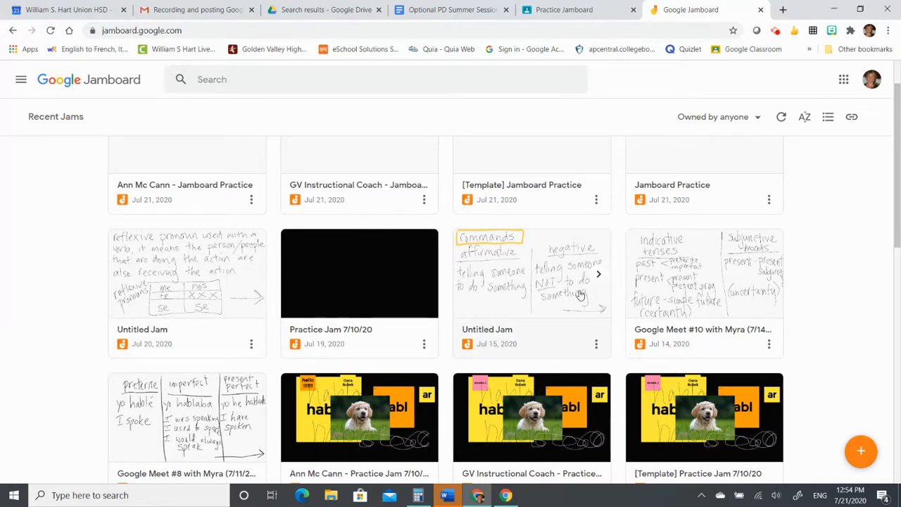
{"action": "scroll", "coordinate": [581, 295], "scroll_direction": "down", "scroll_amount": 3}
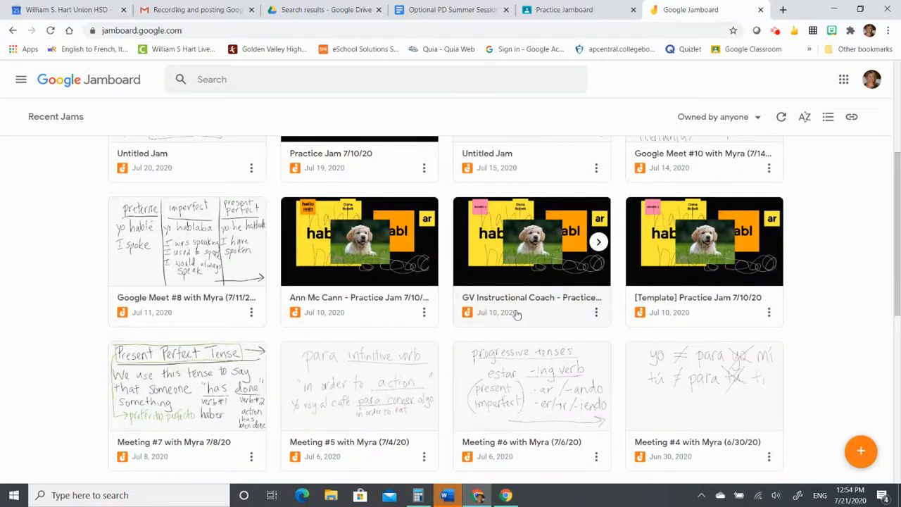
{"action": "scroll", "coordinate": [516, 314], "scroll_direction": "down", "scroll_amount": 5}
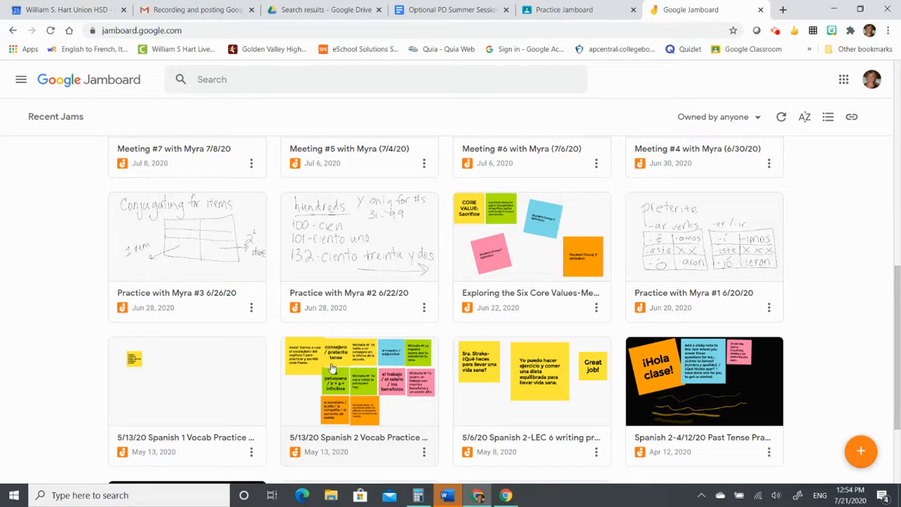
{"action": "scroll", "coordinate": [468, 302], "scroll_direction": "up", "scroll_amount": 4}
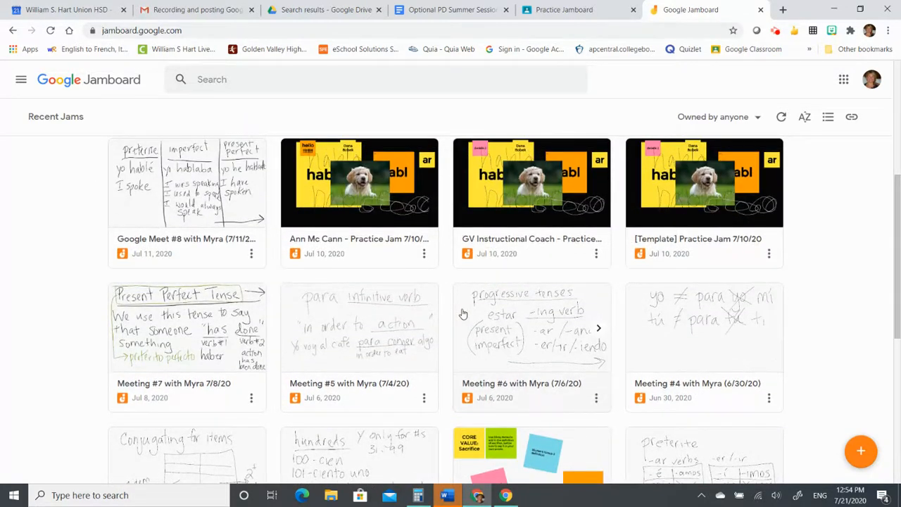
{"action": "scroll", "coordinate": [463, 313], "scroll_direction": "up", "scroll_amount": 2}
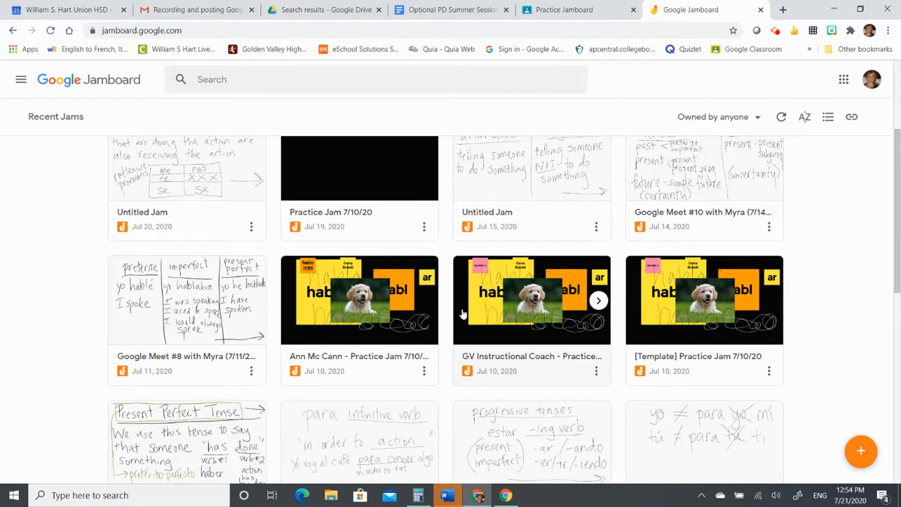
{"action": "scroll", "coordinate": [463, 314], "scroll_direction": "up", "scroll_amount": 3}
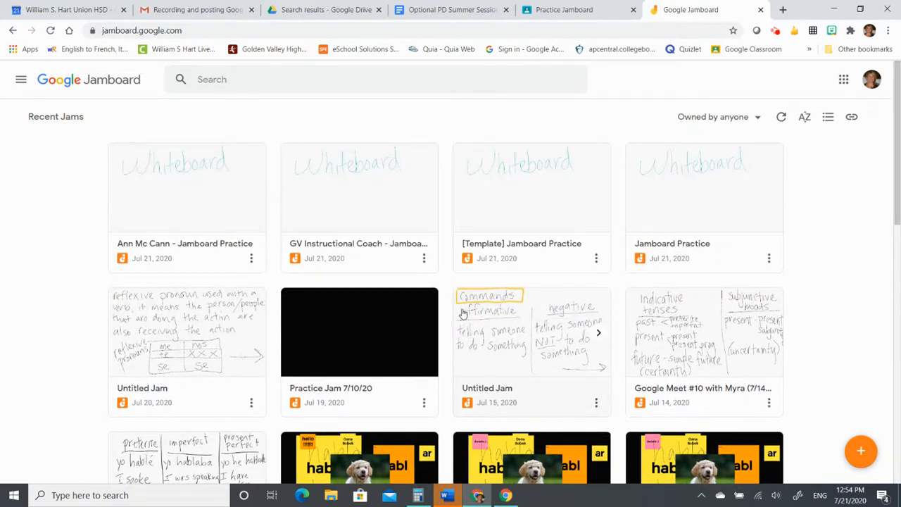